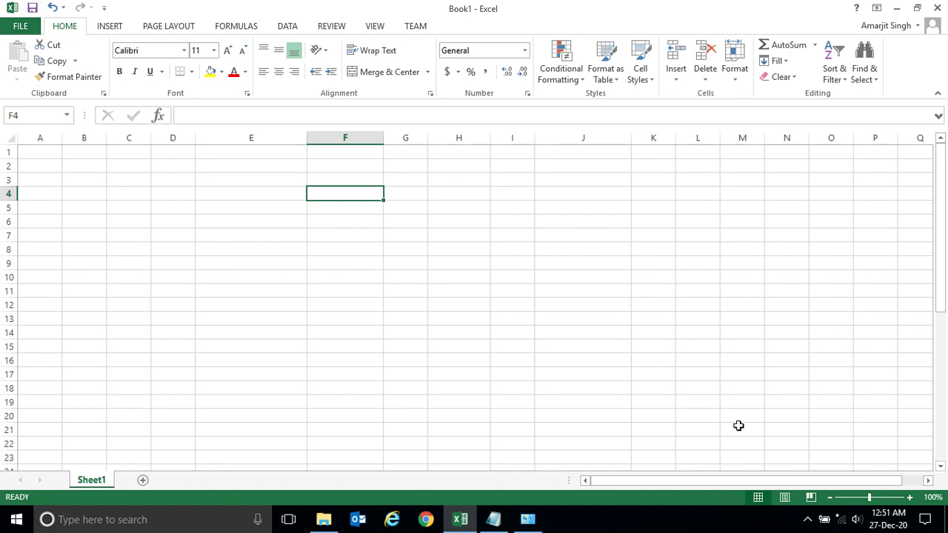
Step: Enter two people's first names in cells E5 and E6
click(260, 207)
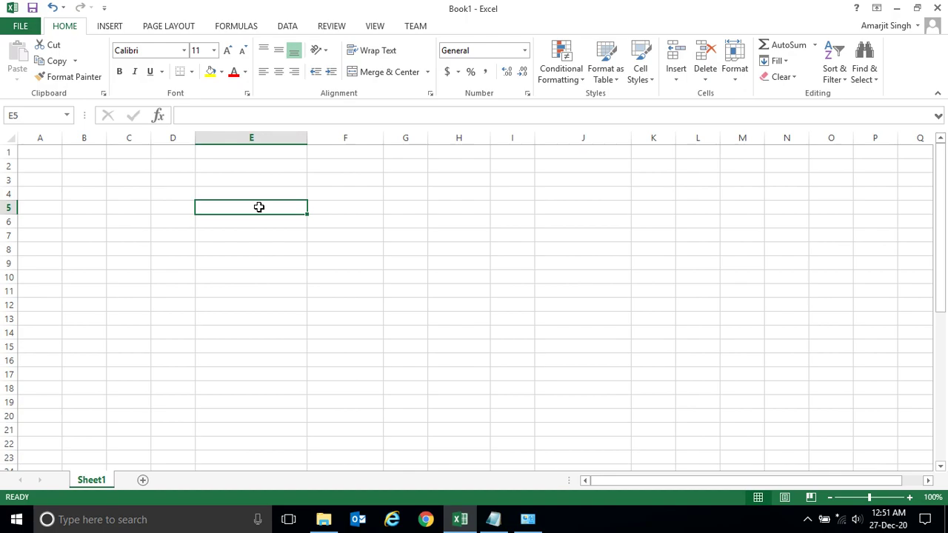
text(Ramesh)
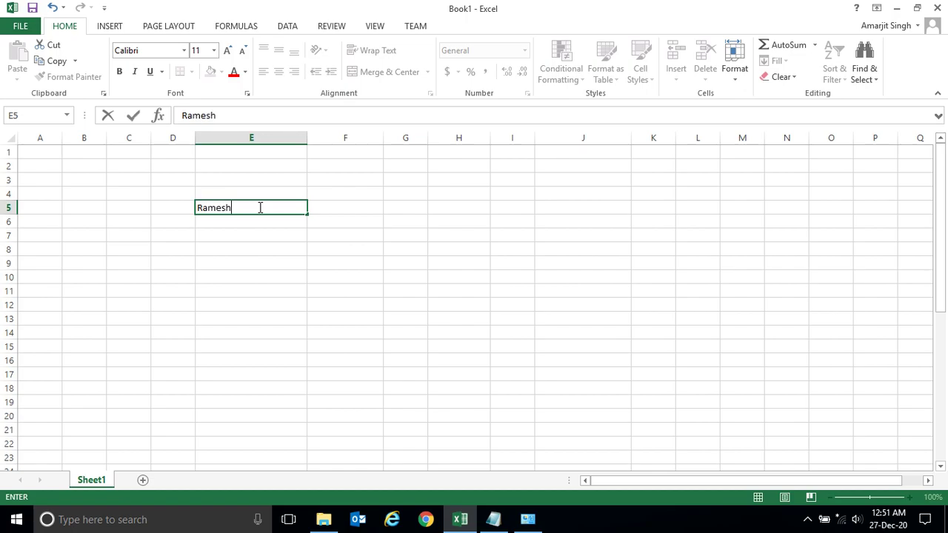
key(Return)
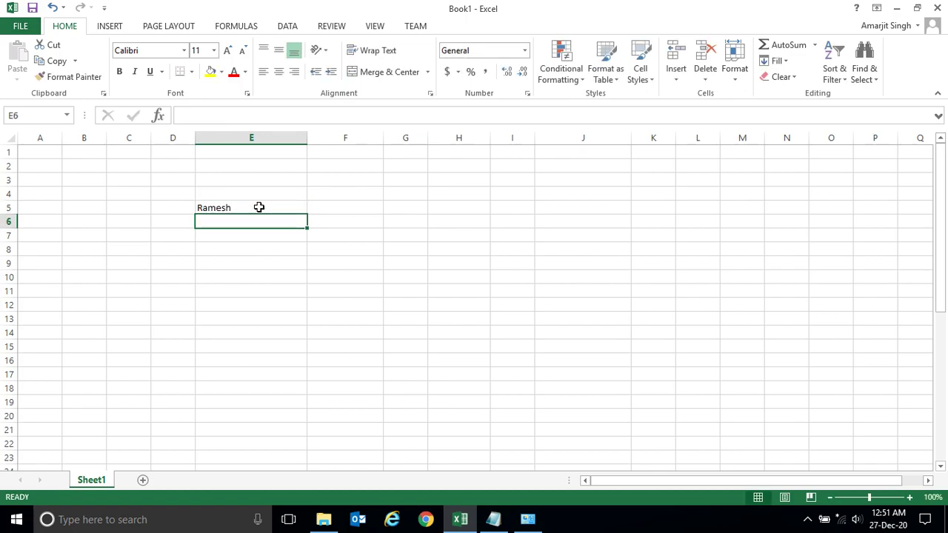
text(Santosh)
key(Return)
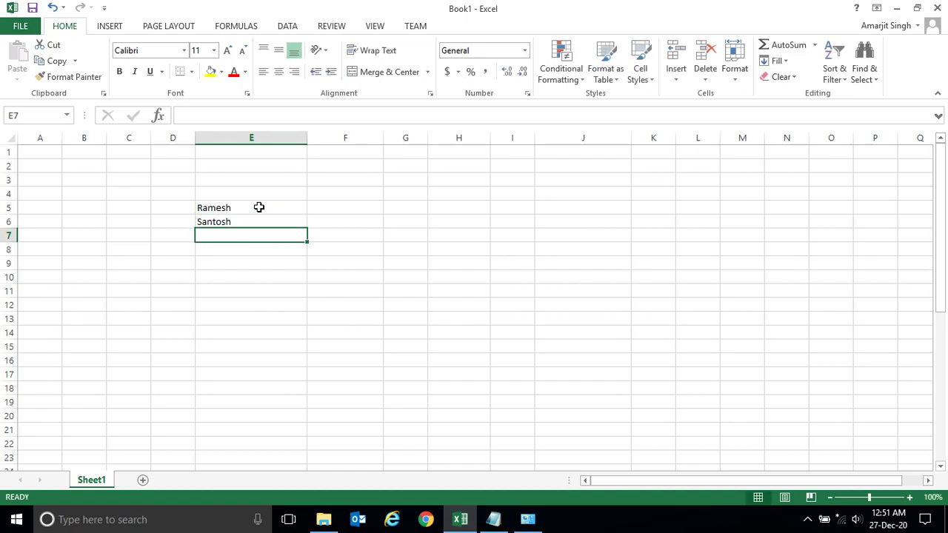
click(246, 208)
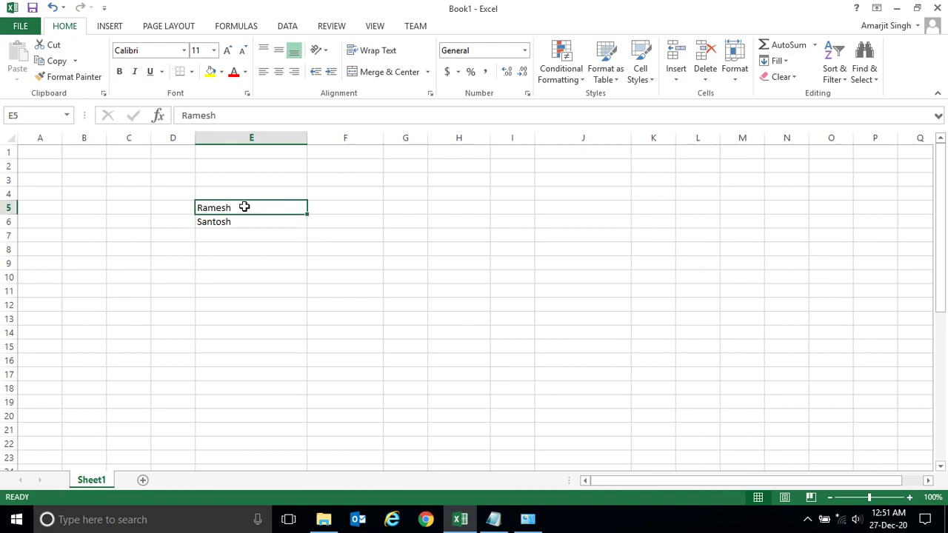
click(238, 226)
click(244, 207)
click(245, 224)
click(252, 208)
click(251, 224)
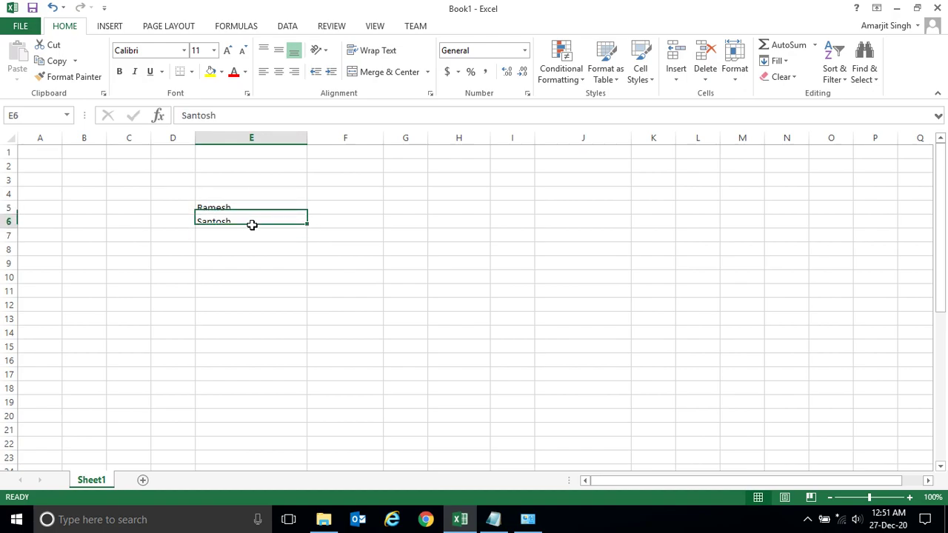
drag(254, 208, 257, 221)
click(259, 221)
Step: Right-align the names in cells E5 and E6, one cell after the other
click(262, 208)
click(294, 71)
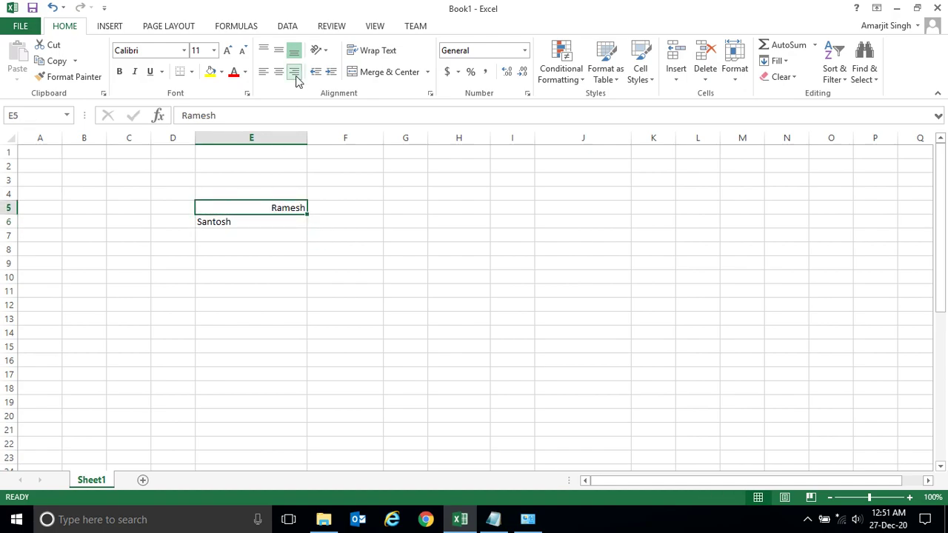
click(260, 222)
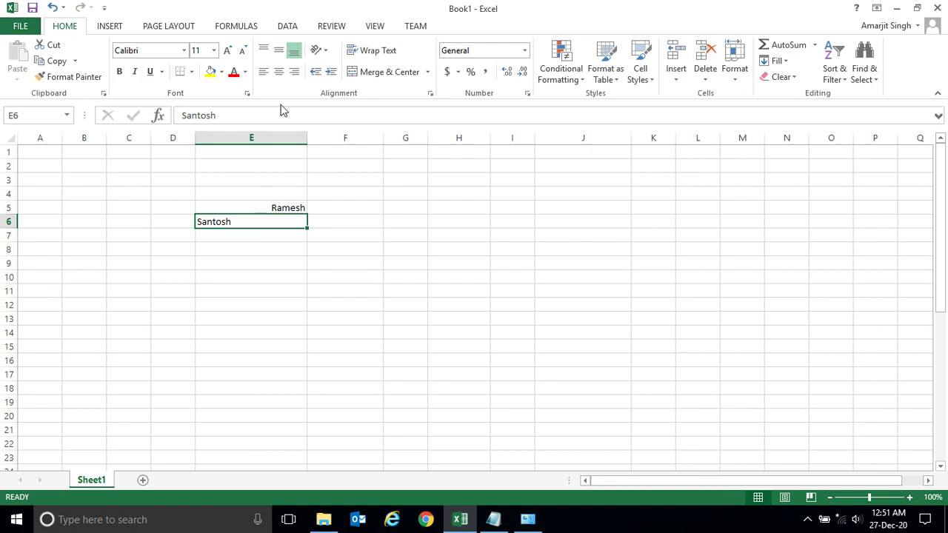
click(294, 73)
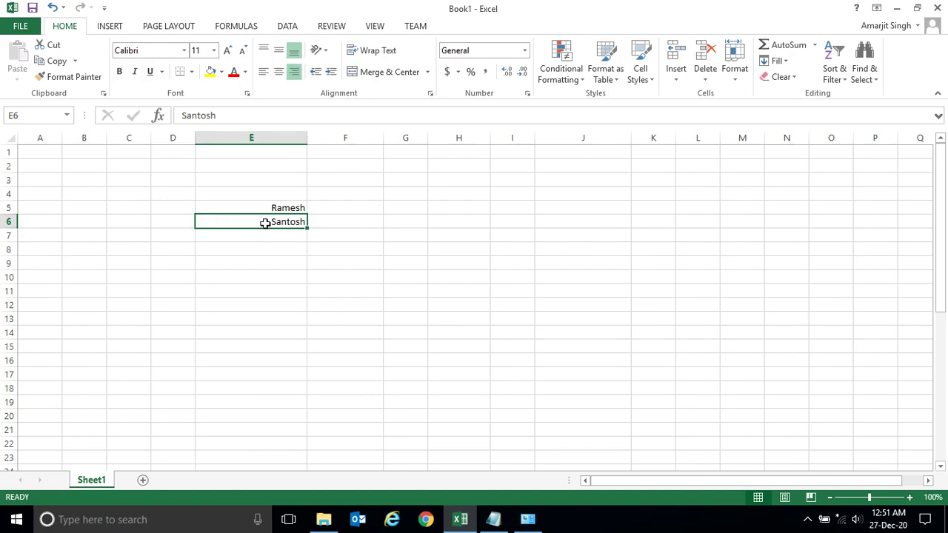
click(271, 195)
click(273, 249)
drag(273, 194, 282, 265)
click(339, 220)
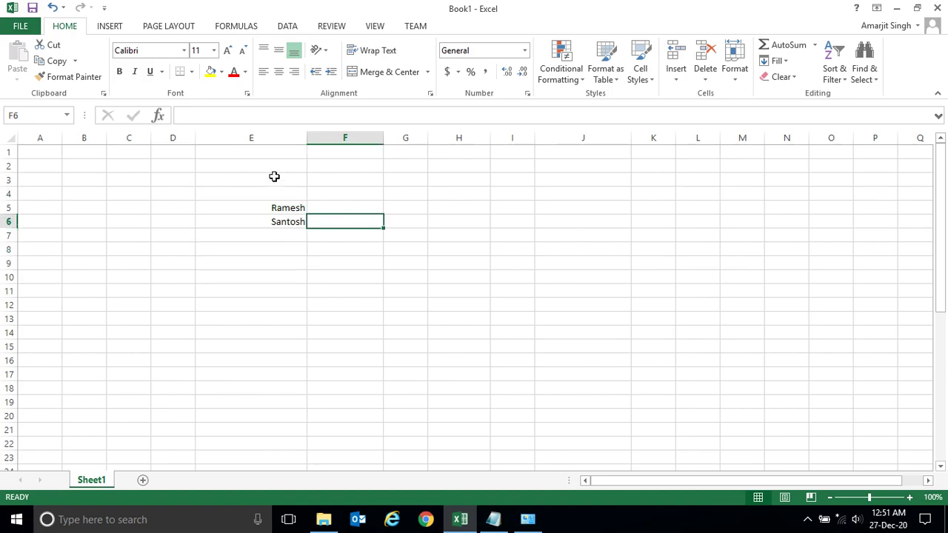
drag(273, 178, 277, 275)
click(351, 248)
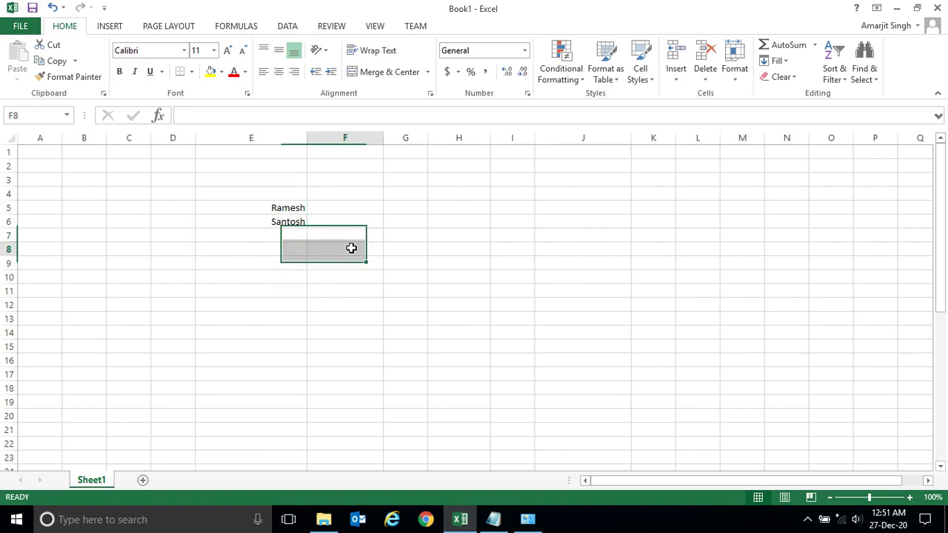
Step: Left-align the names in cells E5 and E6, one cell after the other
click(282, 209)
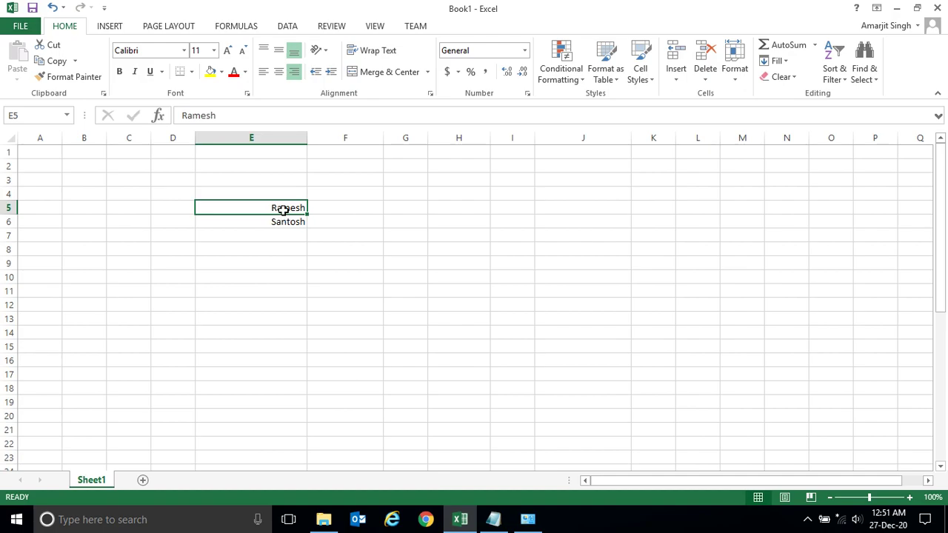
click(265, 72)
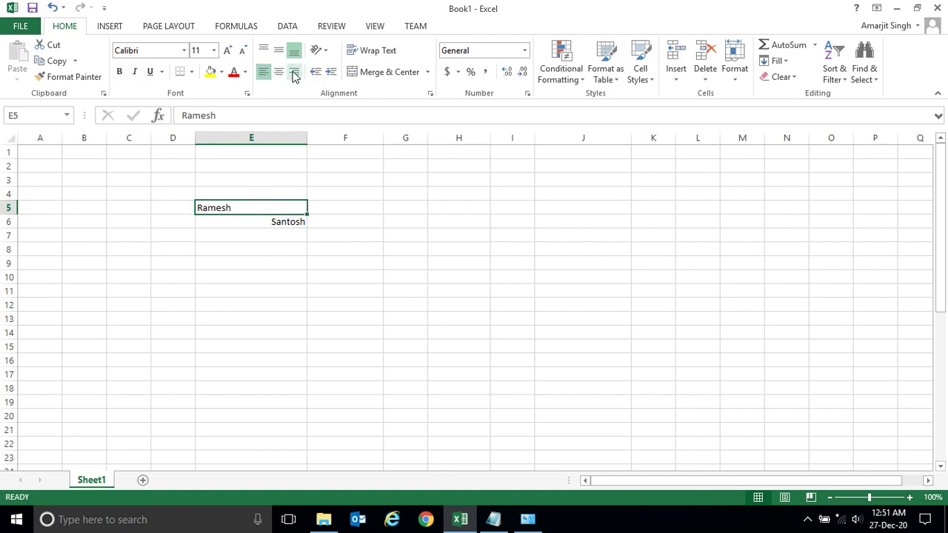
click(264, 222)
click(265, 72)
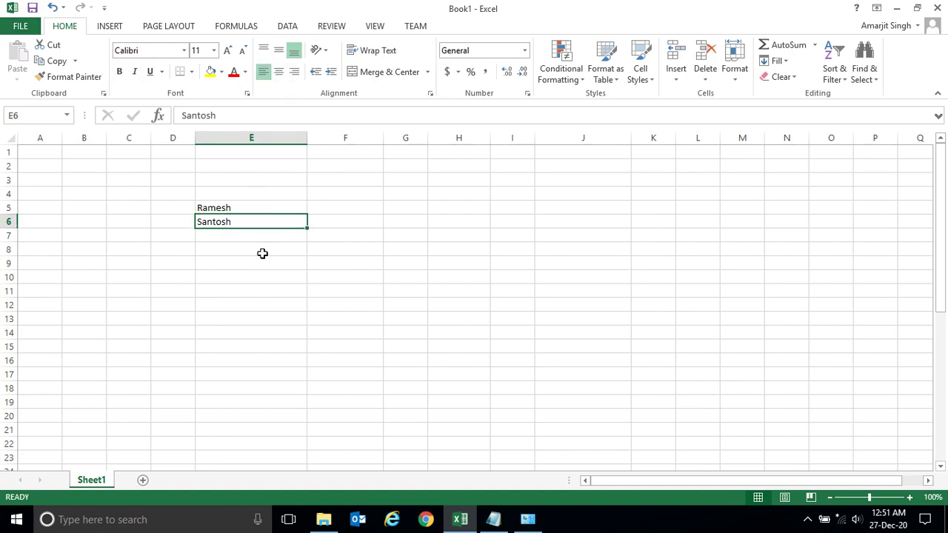
Step: Right-align the range E5:E6 in a single operation
click(262, 249)
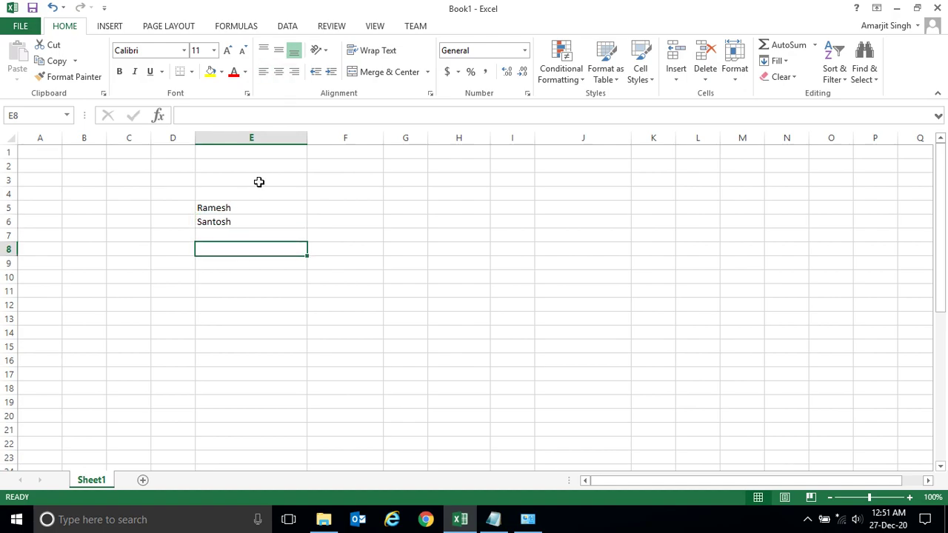
drag(220, 191, 216, 222)
click(294, 74)
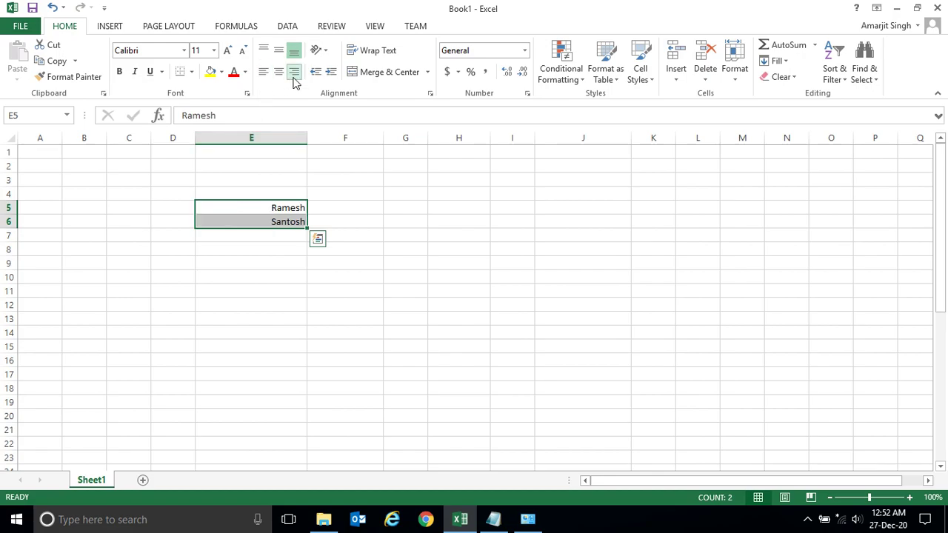
Step: Left-align the range E5:E6 in a single operation
click(262, 177)
mouse_move(263, 206)
mouse_down()
mouse_move(268, 229)
mouse_move(269, 222)
mouse_up()
click(264, 71)
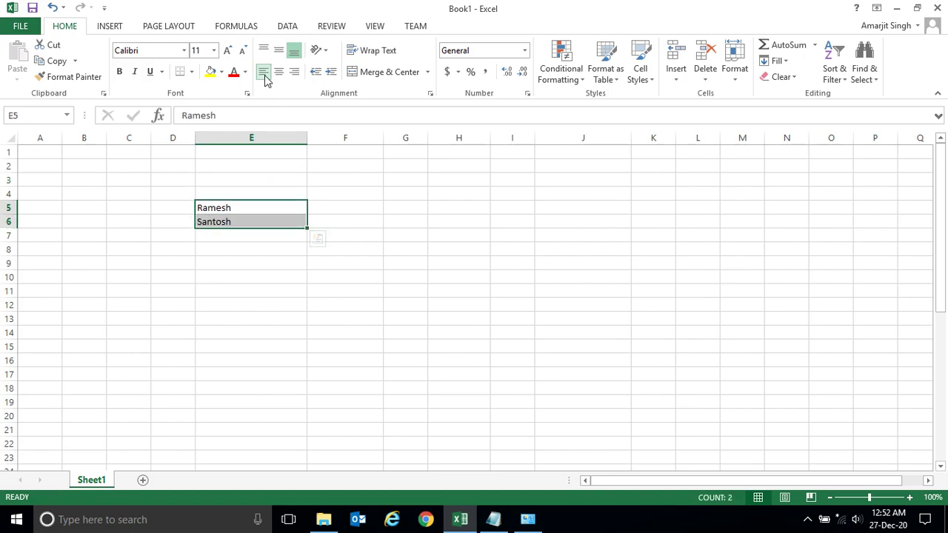
click(233, 247)
drag(244, 212, 244, 222)
click(244, 248)
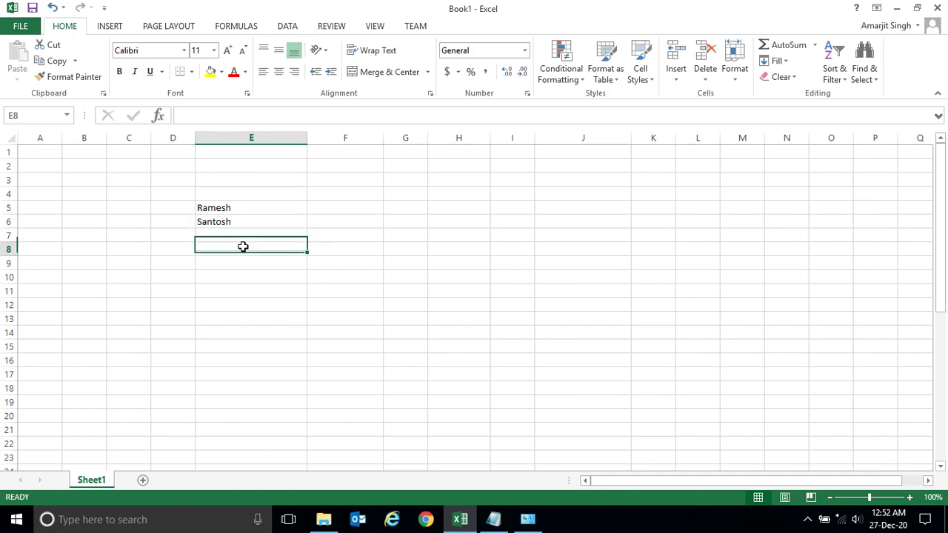
click(244, 208)
click(245, 221)
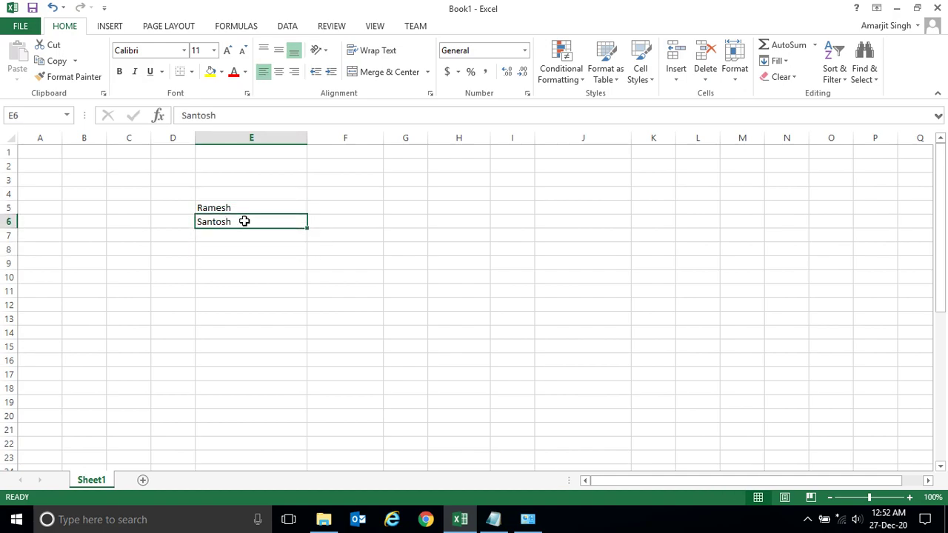
Step: Enter the numbers 4884, 94993, 9944.49, 88484.39939 and 0.33883 in cells H5 to H9
click(453, 204)
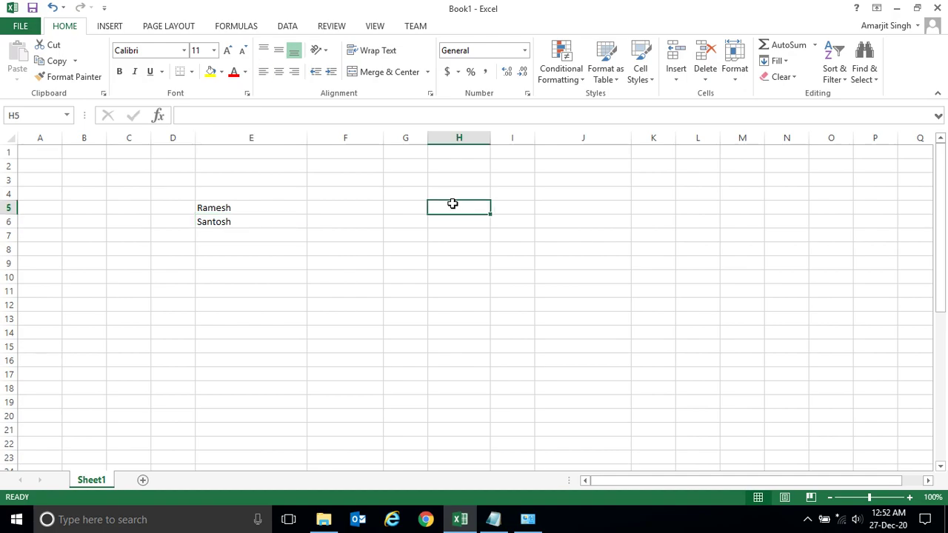
text(4884)
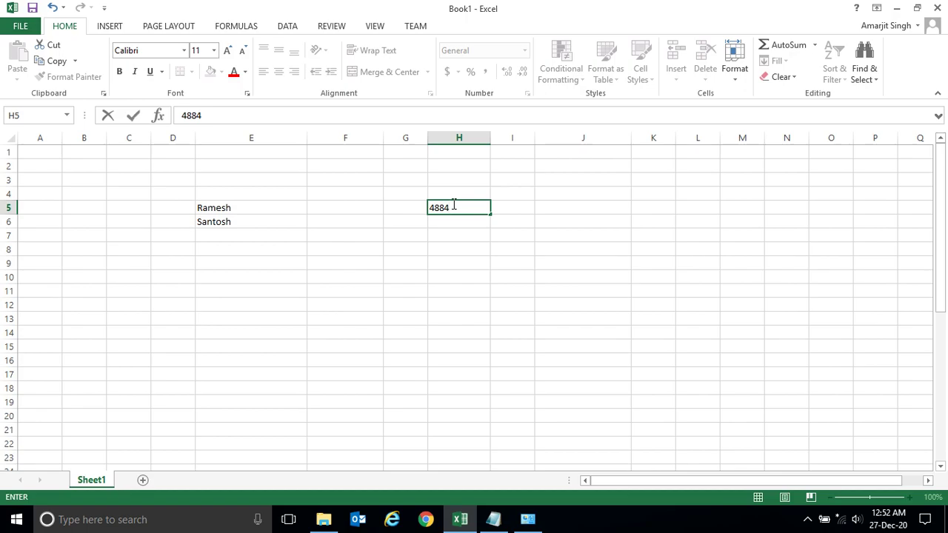
key(Return)
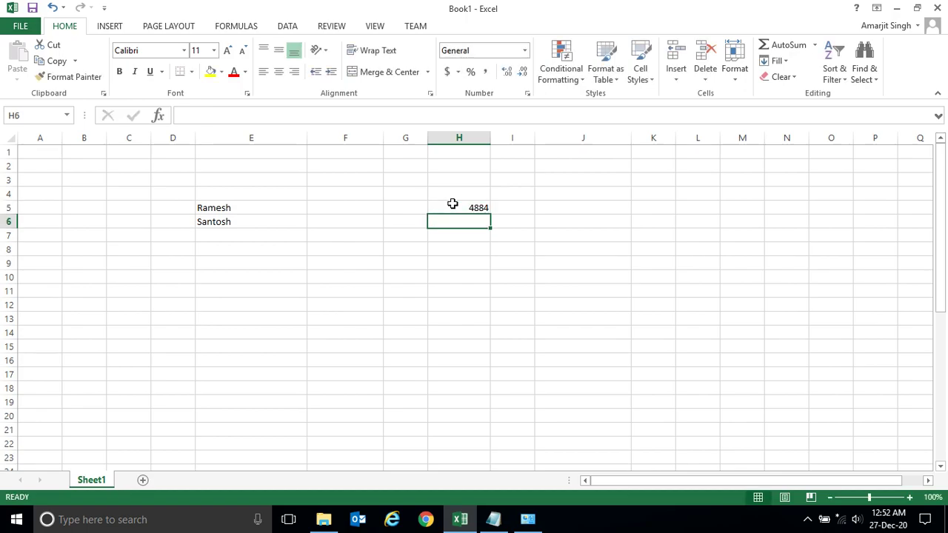
text(94993)
key(Return)
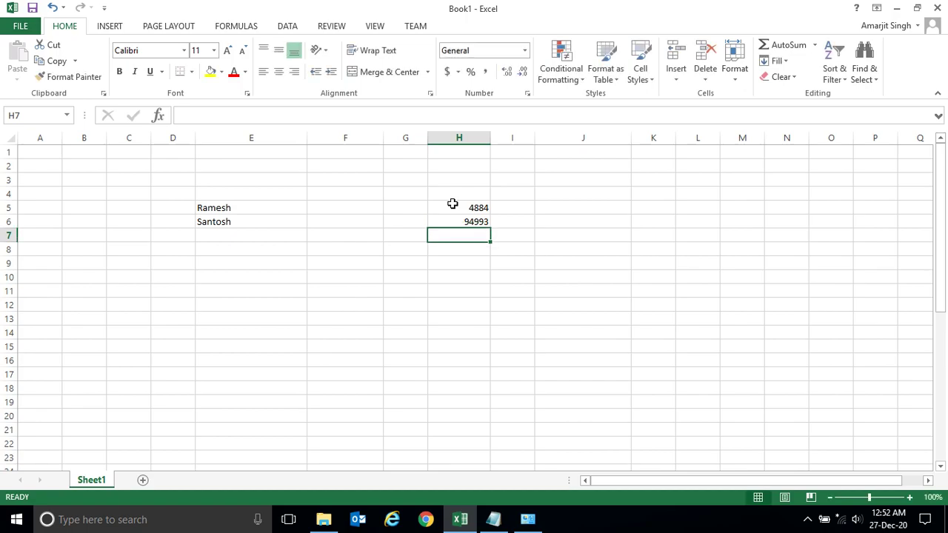
text(9944)
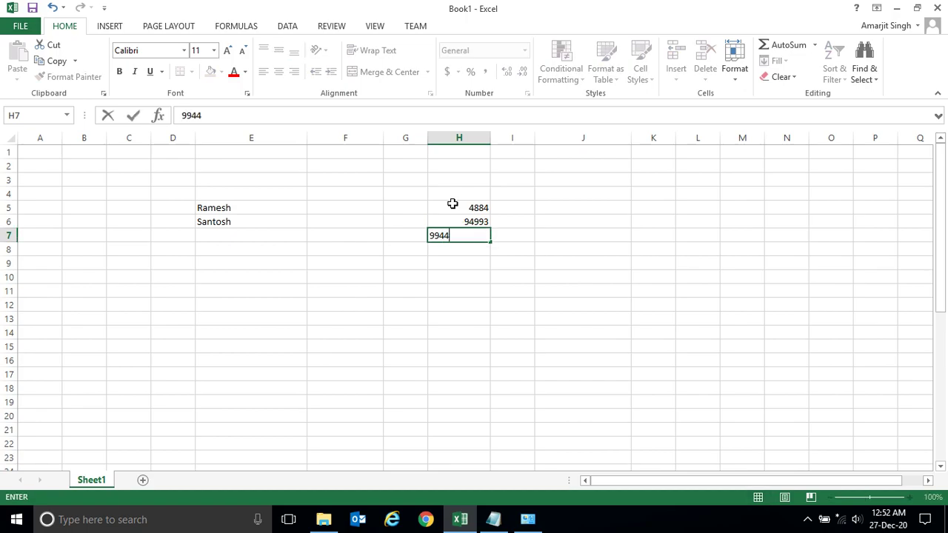
text(.49)
key(Return)
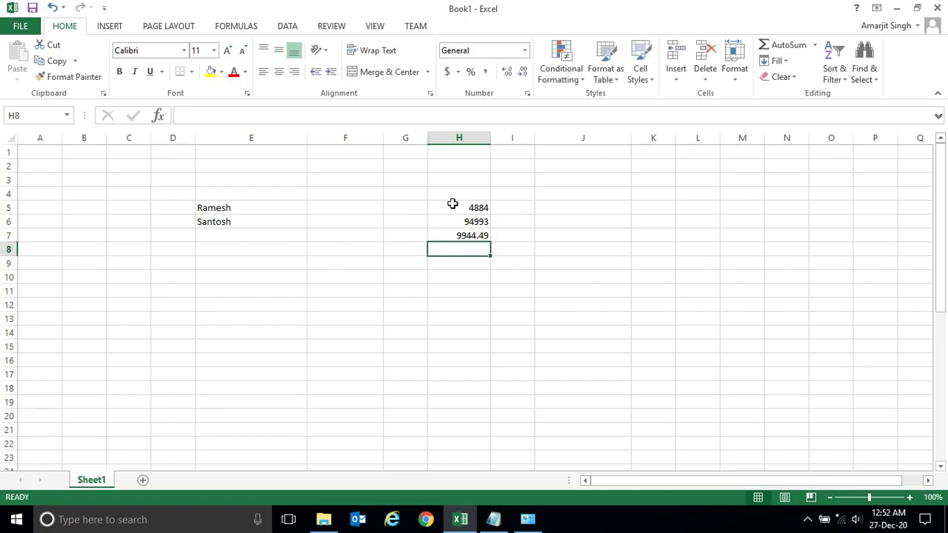
text(88484.39939)
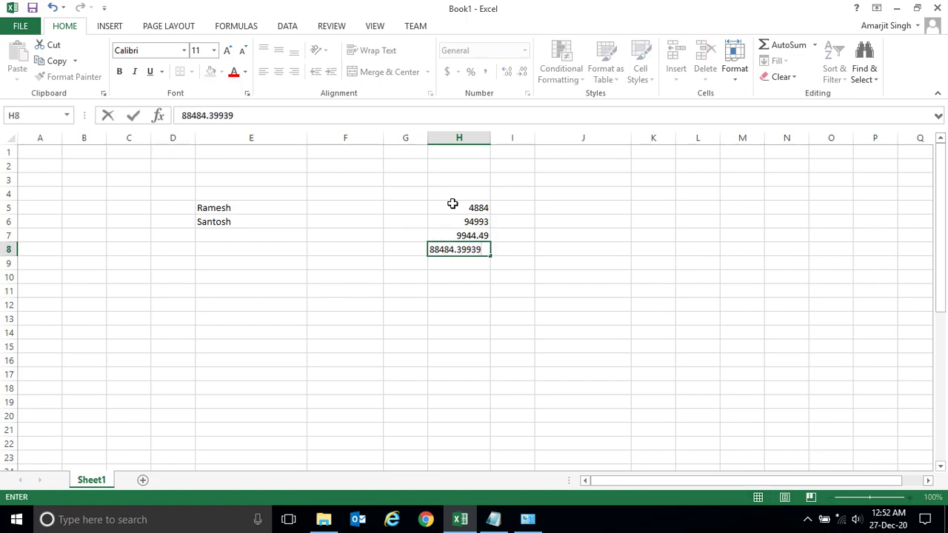
key(Return)
text(0.33883)
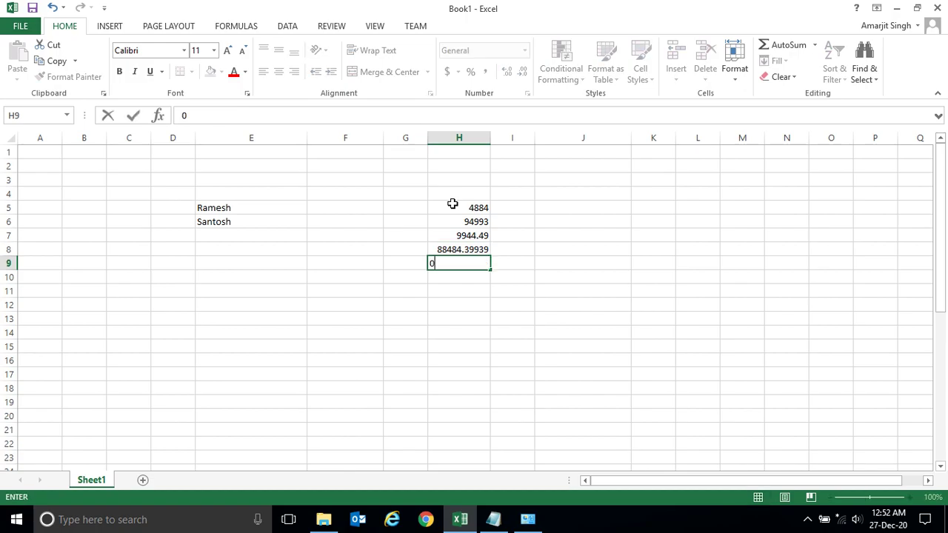
key(Return)
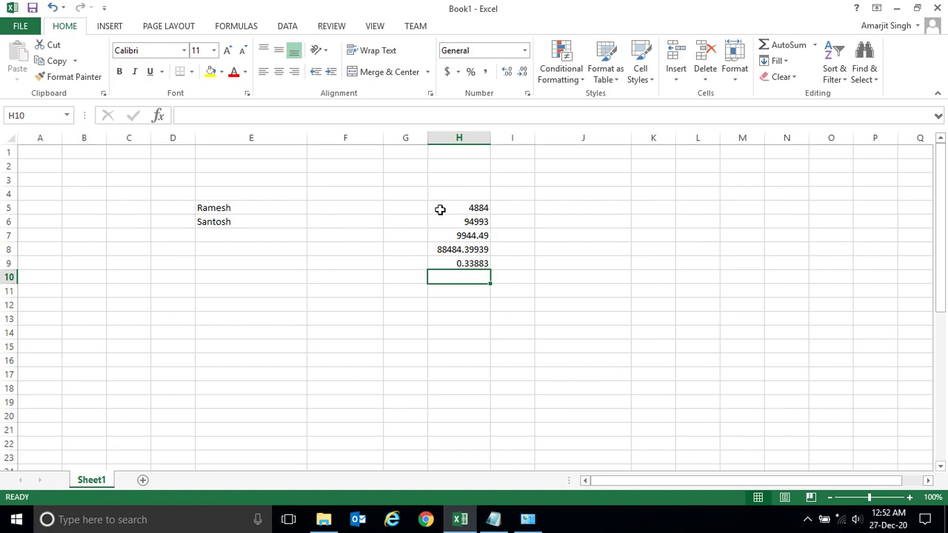
click(413, 204)
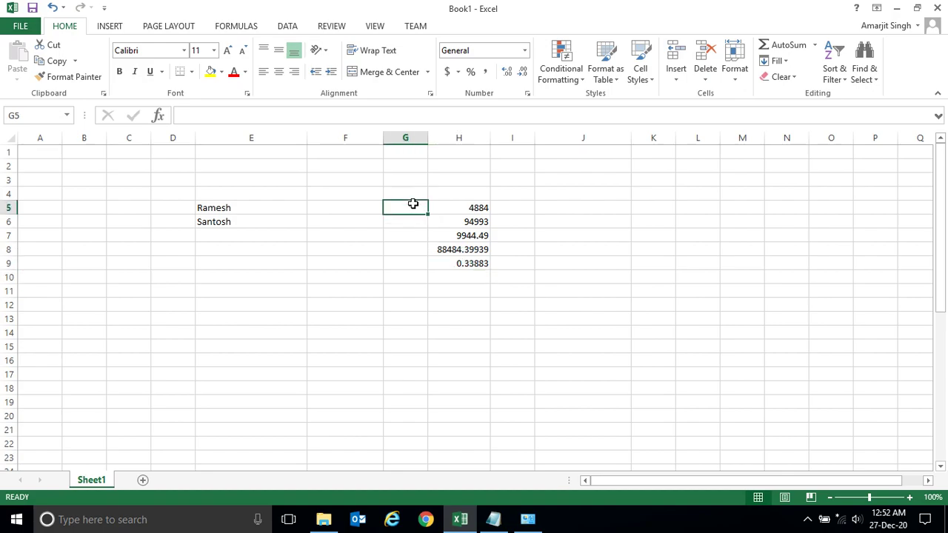
click(451, 209)
drag(456, 240, 455, 265)
click(458, 289)
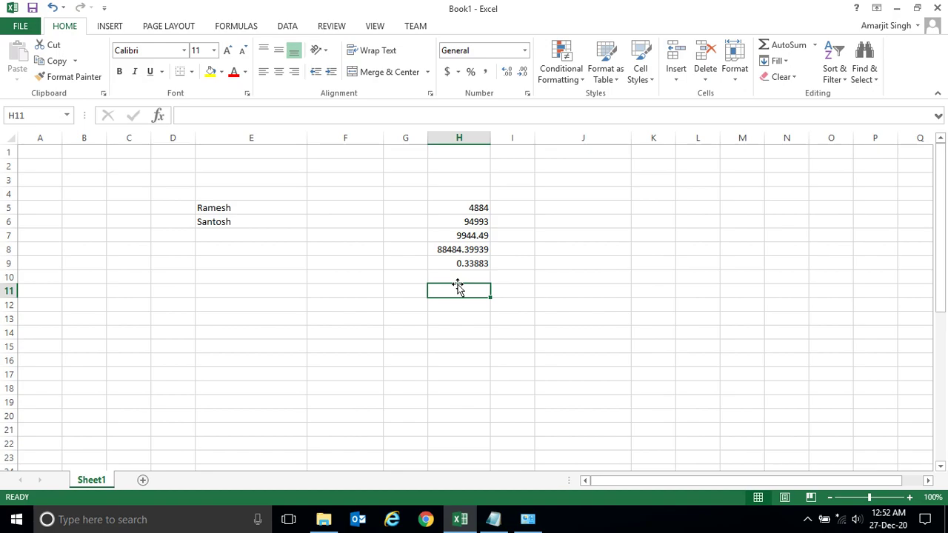
click(279, 205)
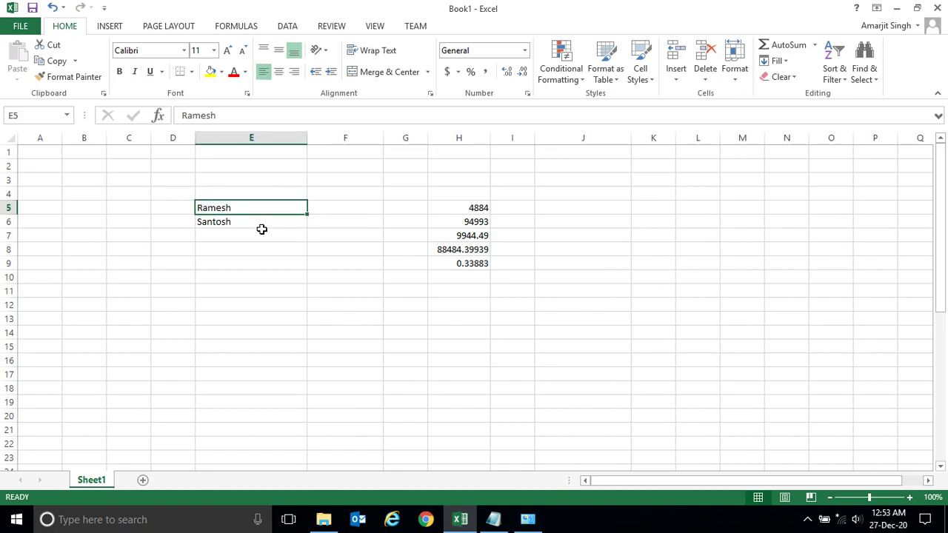
click(262, 233)
click(257, 223)
click(259, 208)
Step: Left-align the numbers in the range H5:H9
drag(482, 210, 483, 271)
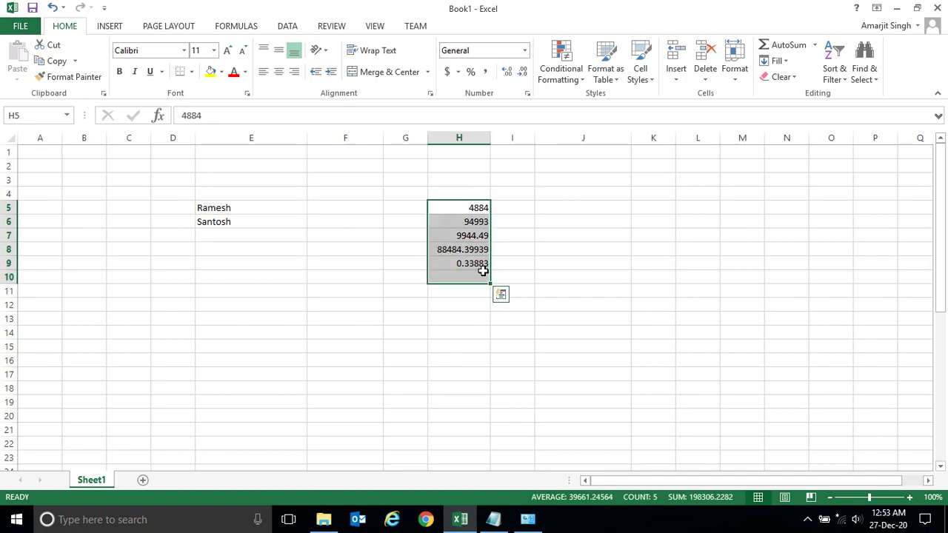
click(528, 265)
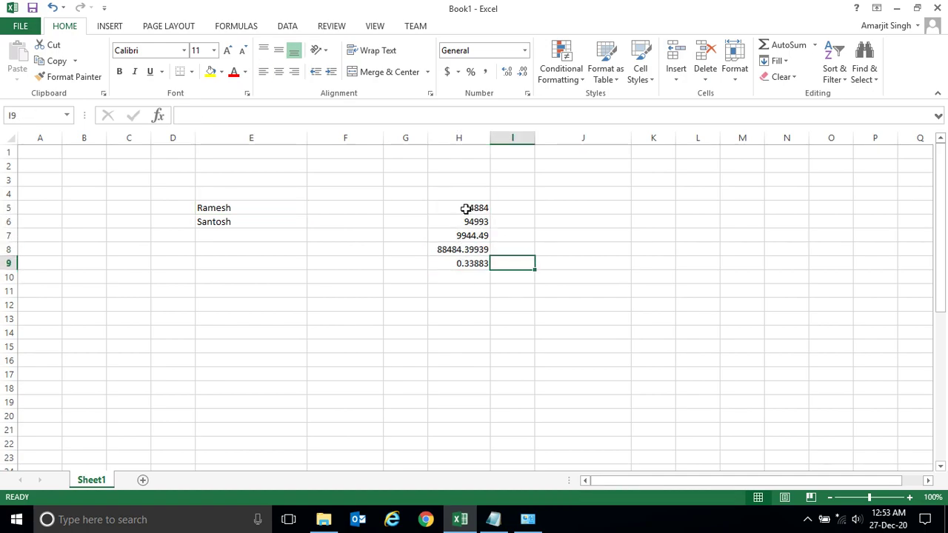
drag(474, 208, 477, 263)
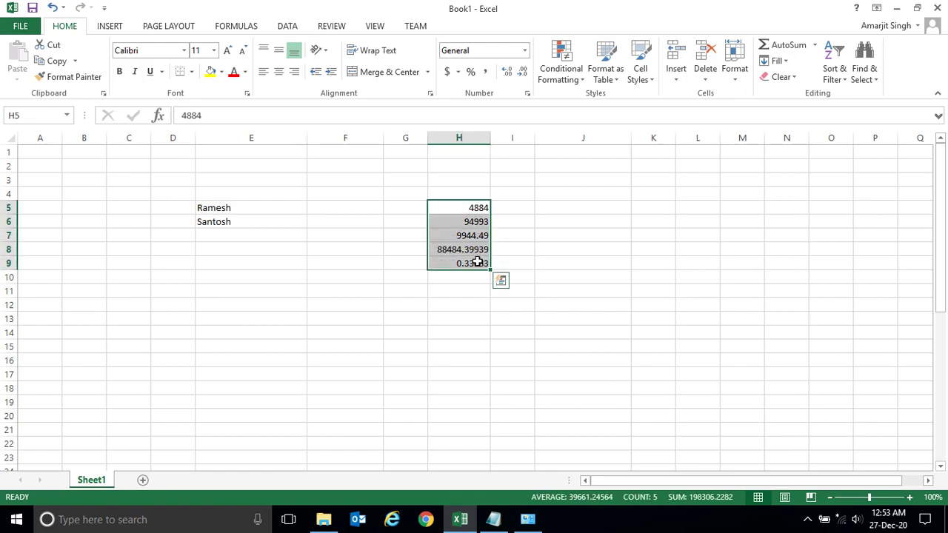
click(264, 72)
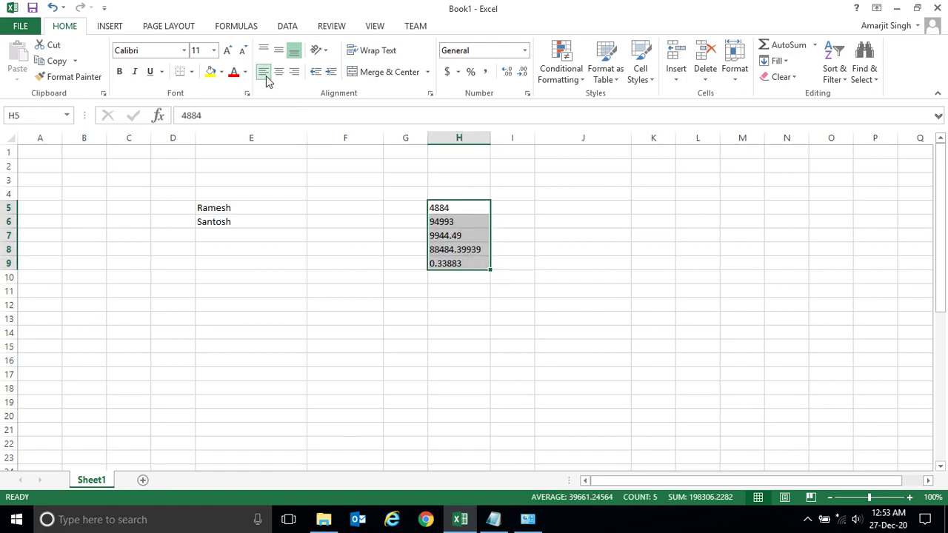
Step: Right-align the numbers in the range H5:H9
click(338, 248)
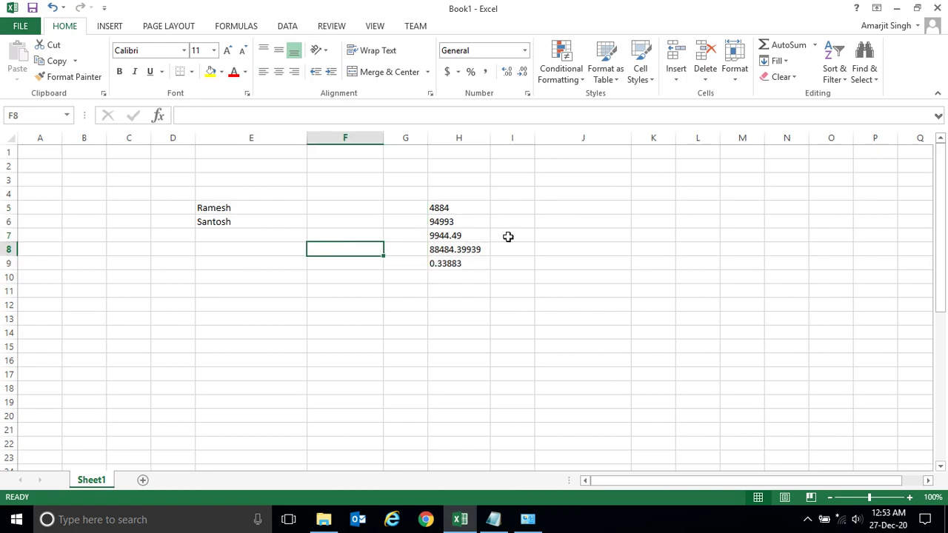
drag(456, 210, 455, 273)
drag(468, 216, 460, 270)
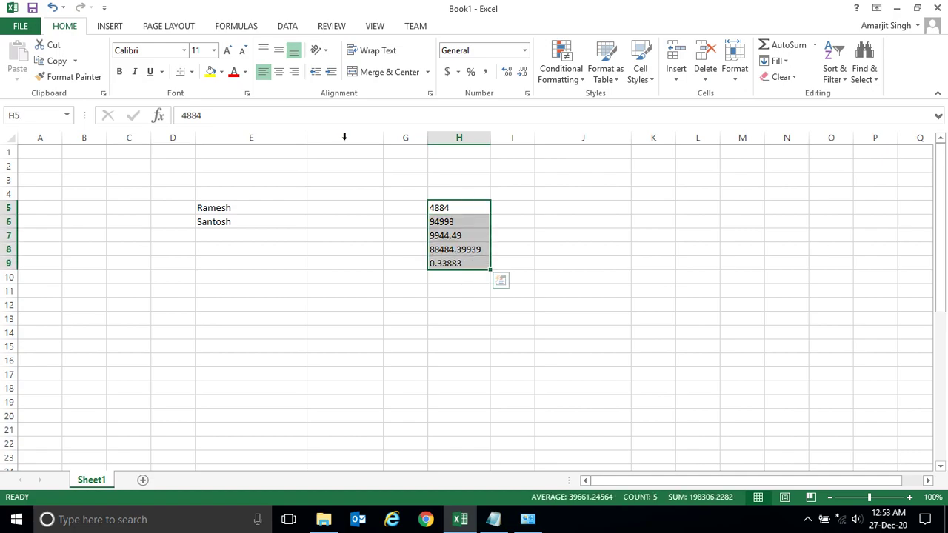
click(294, 71)
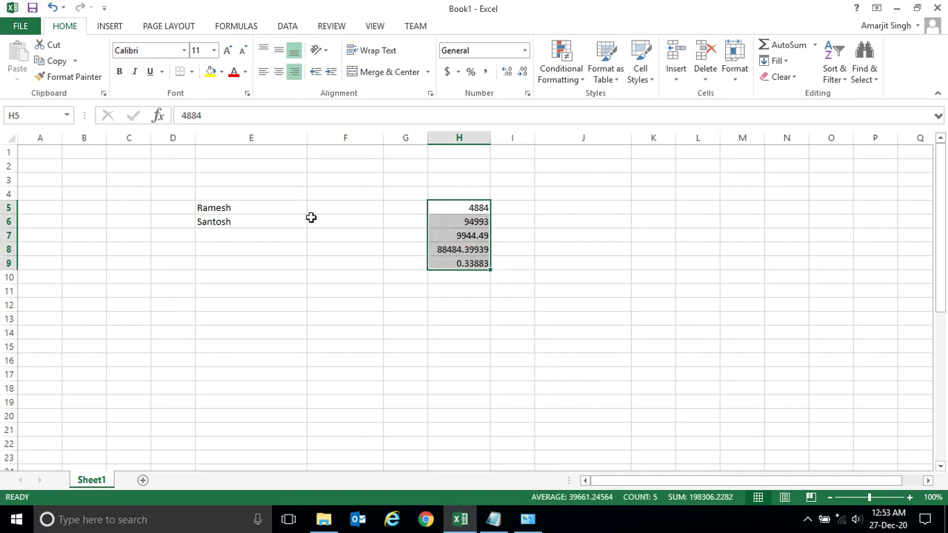
click(326, 258)
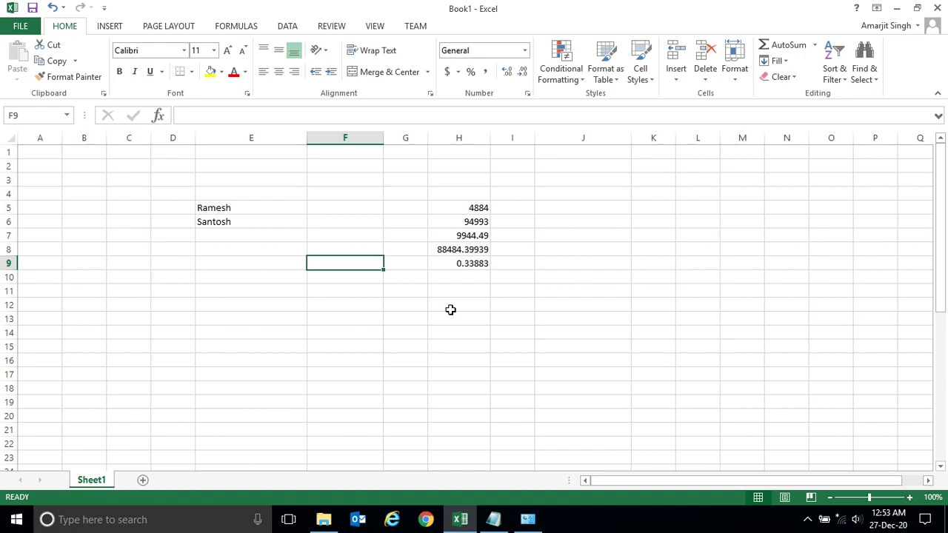
click(467, 237)
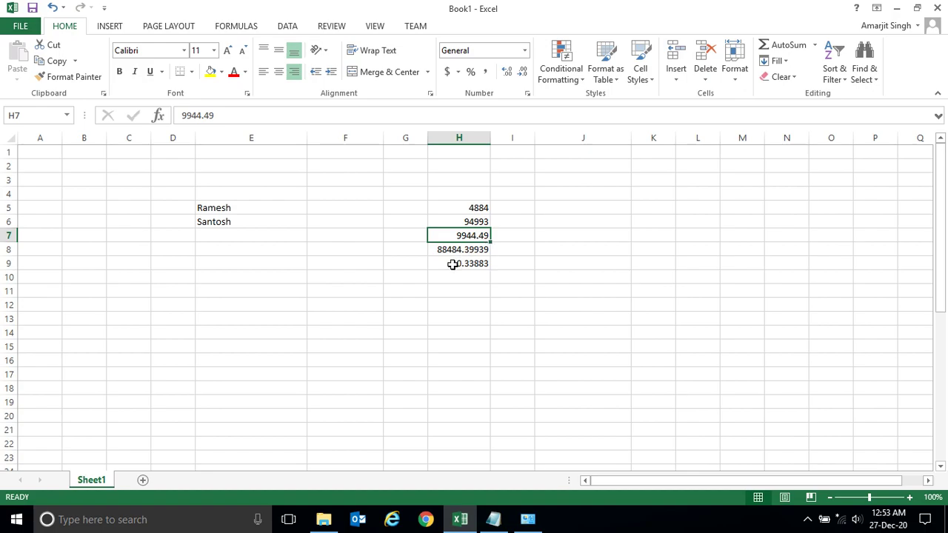
click(465, 250)
click(474, 235)
click(467, 250)
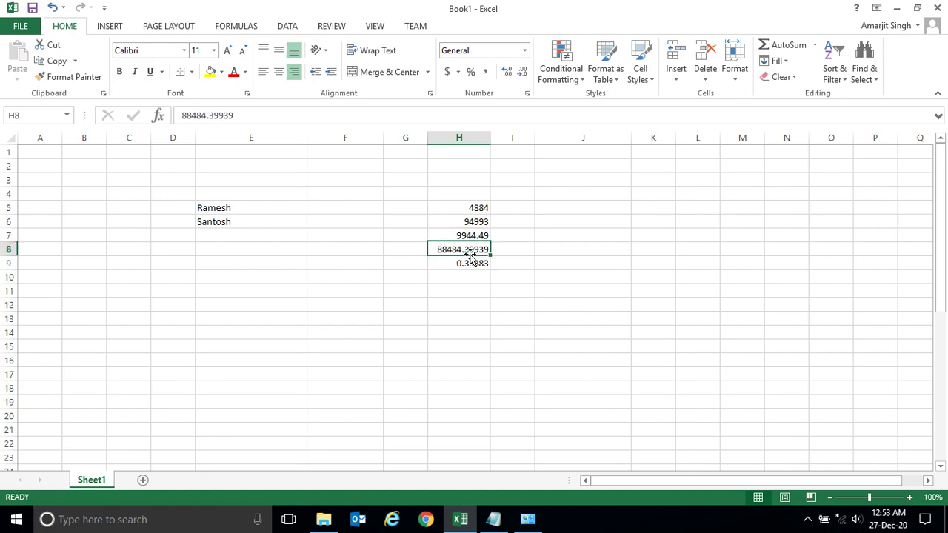
click(513, 253)
Step: Replace the number in cell H7 with 884884.99493 and slightly widen column H
click(476, 237)
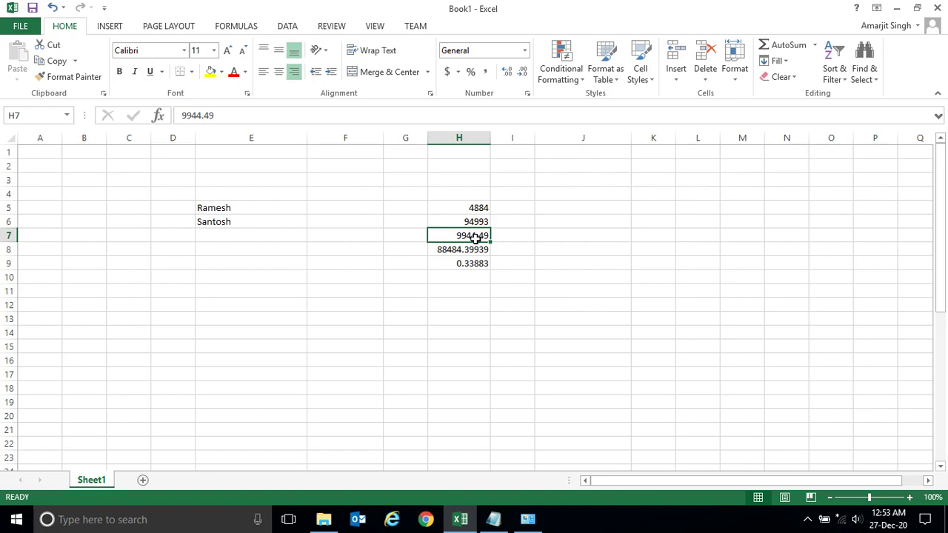
text(884884)
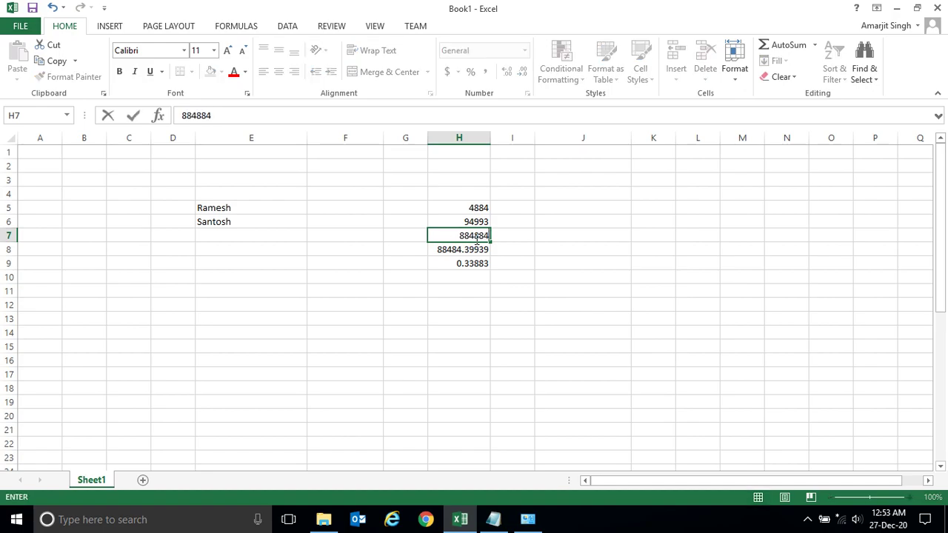
text(.99493)
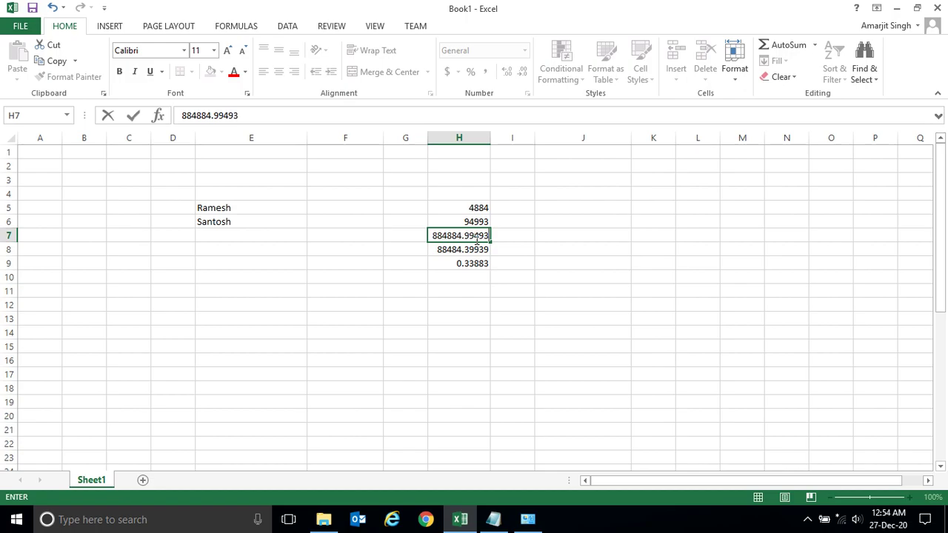
key(Return)
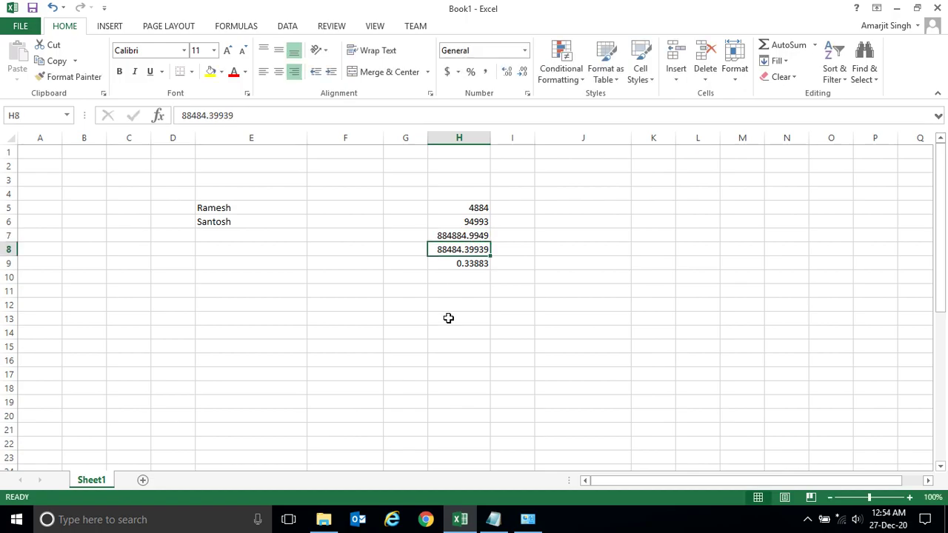
drag(493, 138, 510, 140)
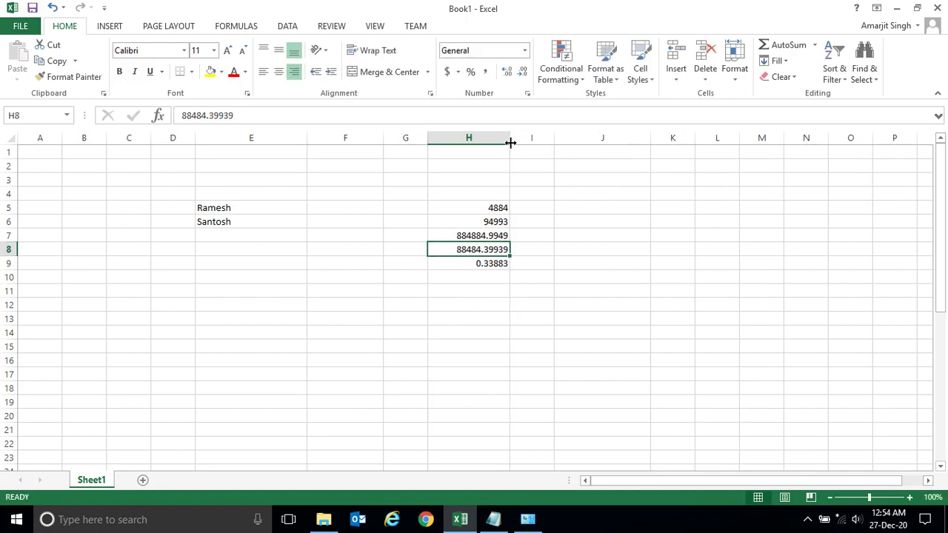
click(483, 235)
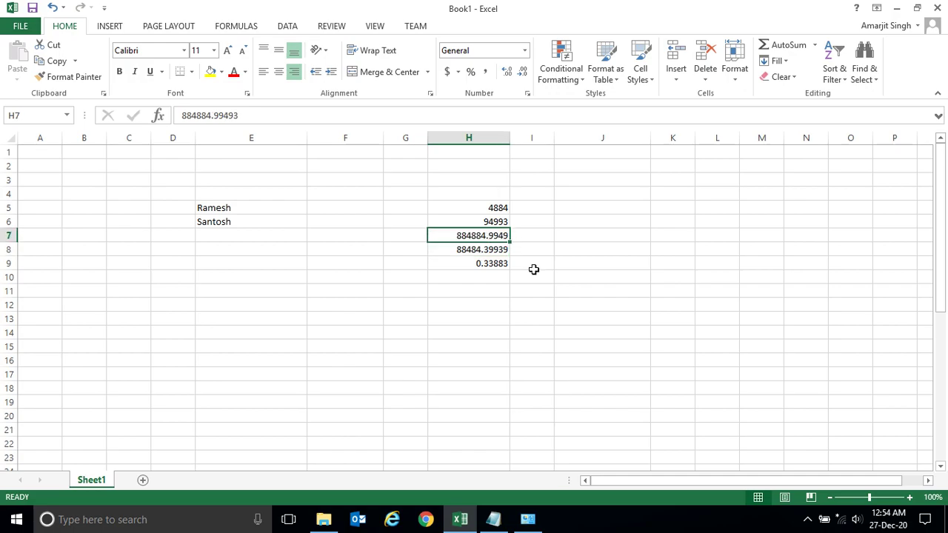
Step: Enter the number 88484.3944 in cell J7
click(581, 254)
click(582, 238)
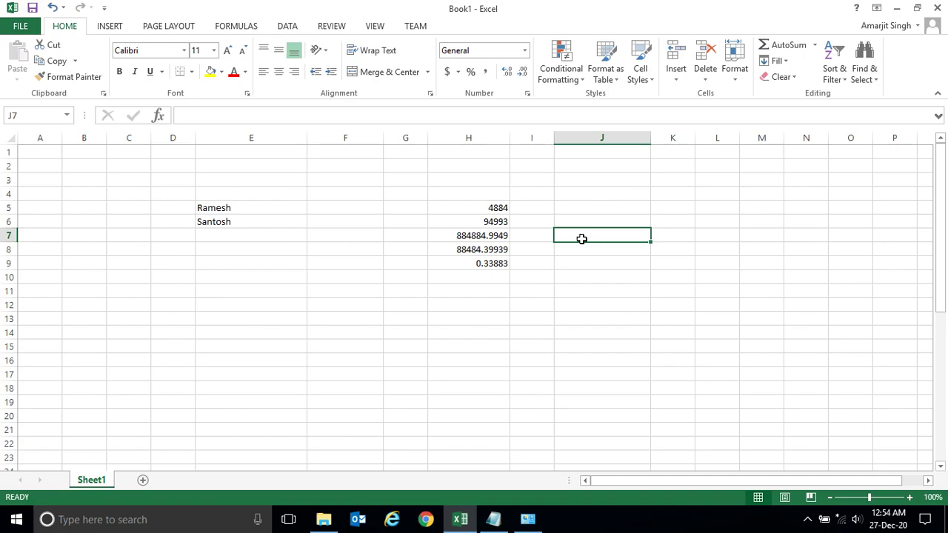
text(88484.3944)
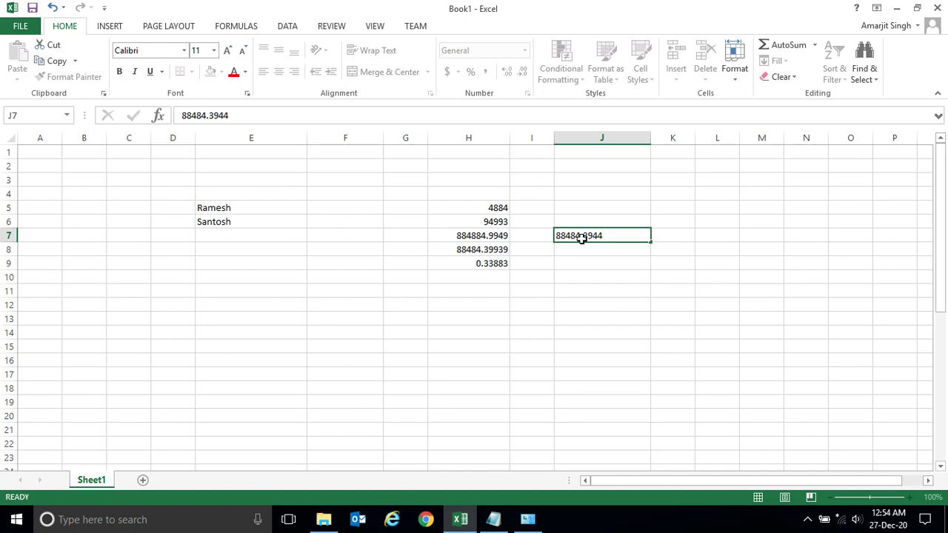
key(Return)
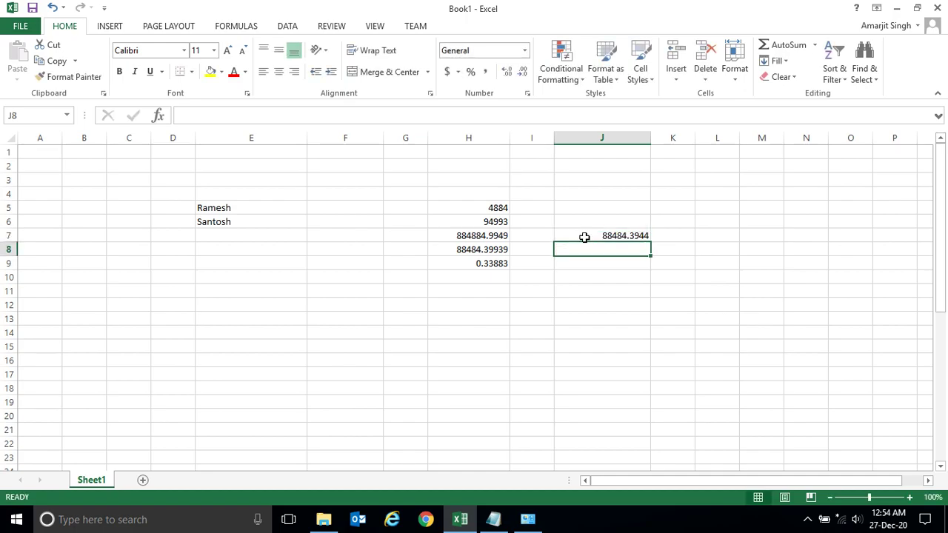
click(590, 237)
right_click(591, 237)
right_click(563, 251)
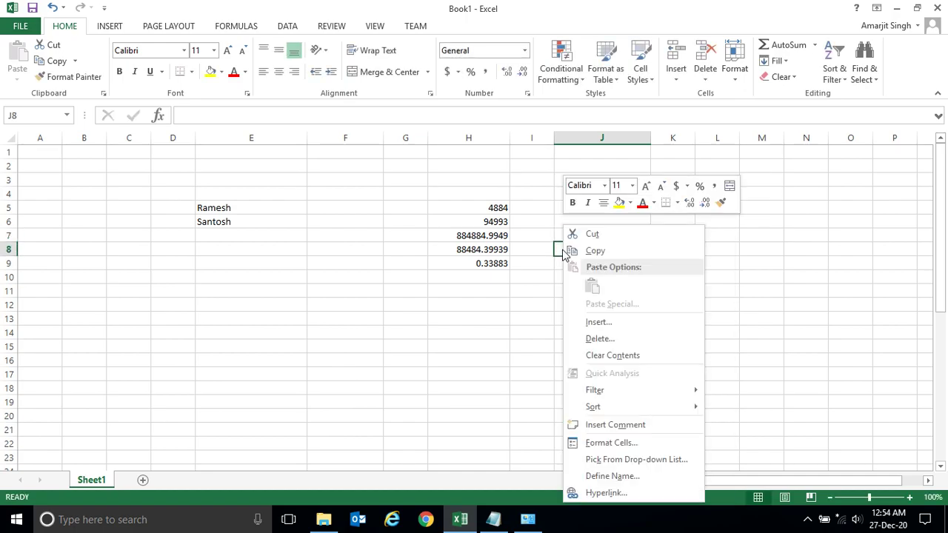
click(561, 237)
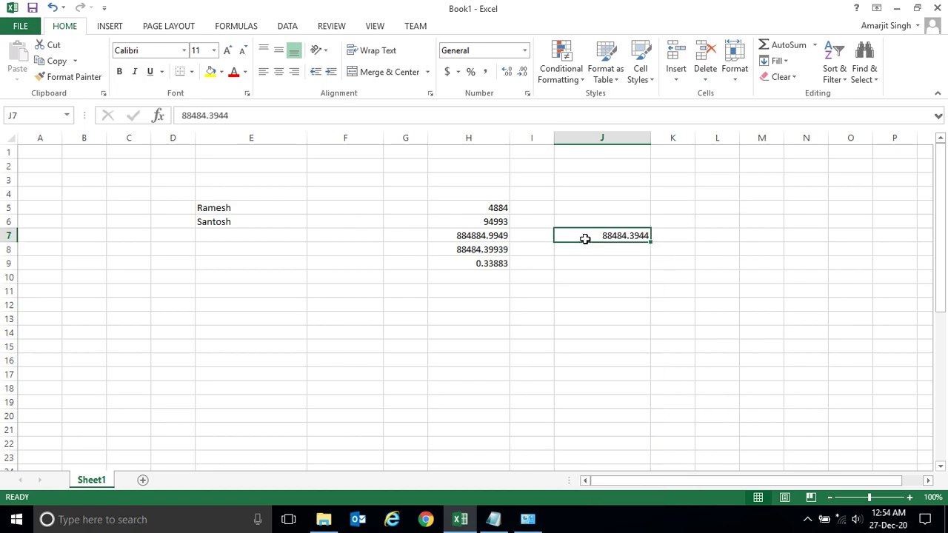
click(597, 219)
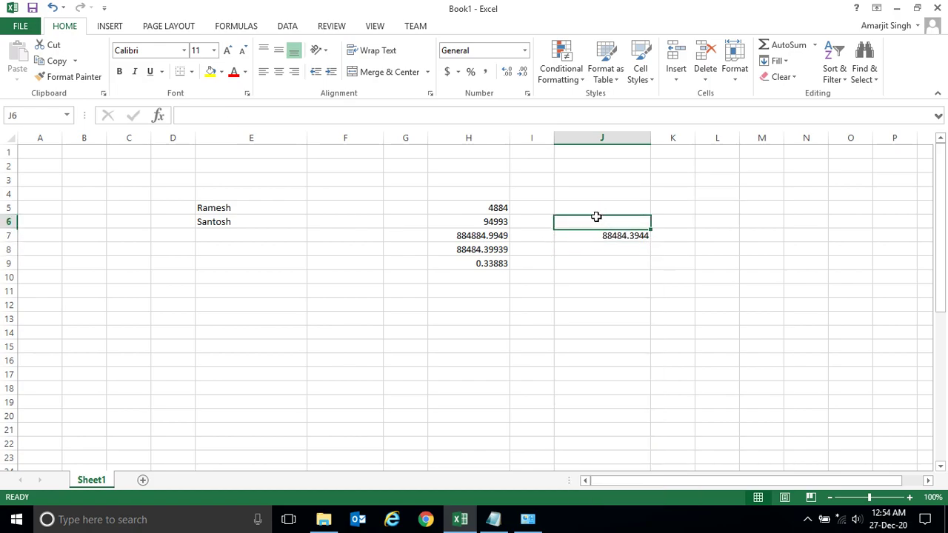
click(600, 234)
click(592, 221)
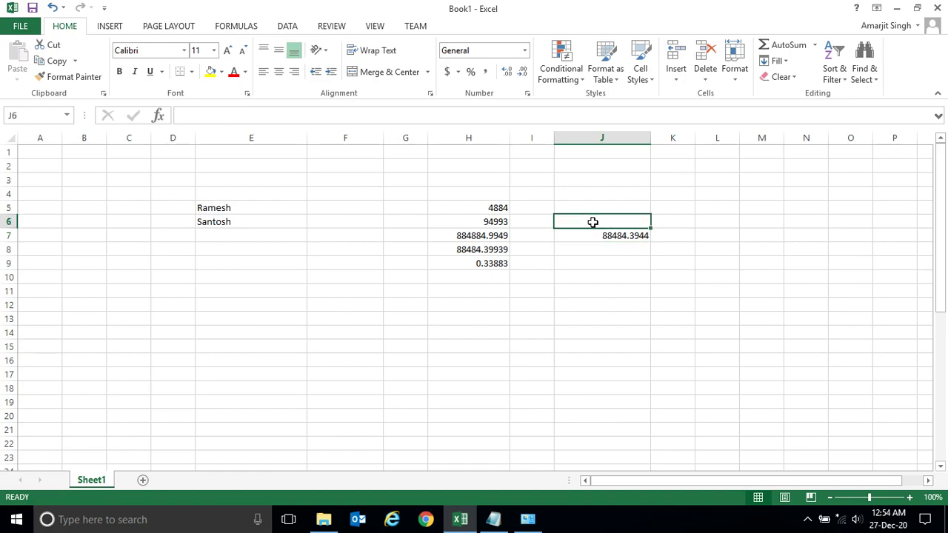
click(589, 254)
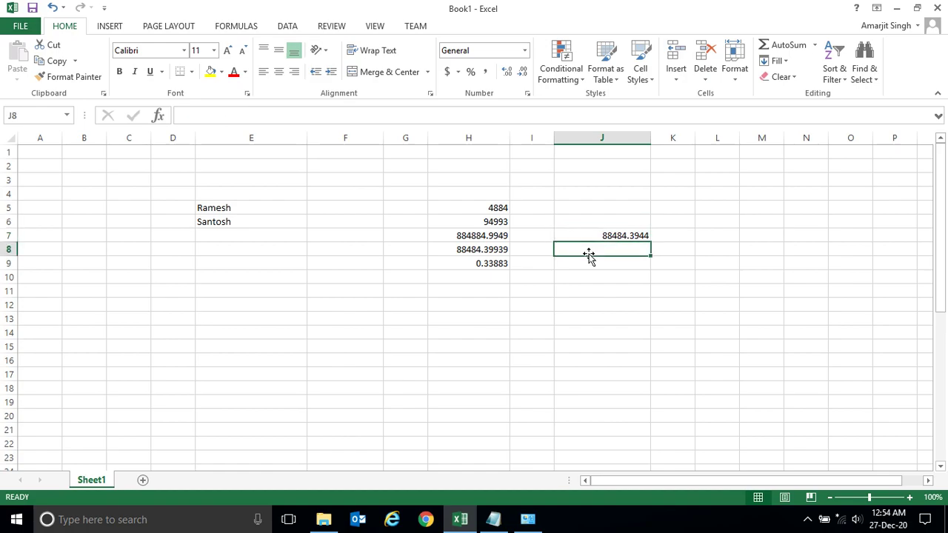
Step: Format the empty cell J4 with the Number category and 2 decimal places
click(575, 194)
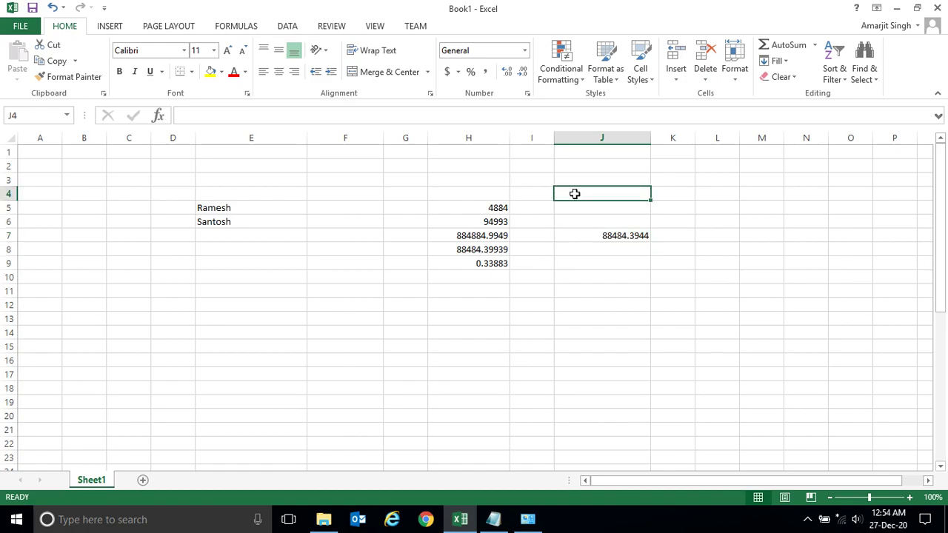
right_click(575, 194)
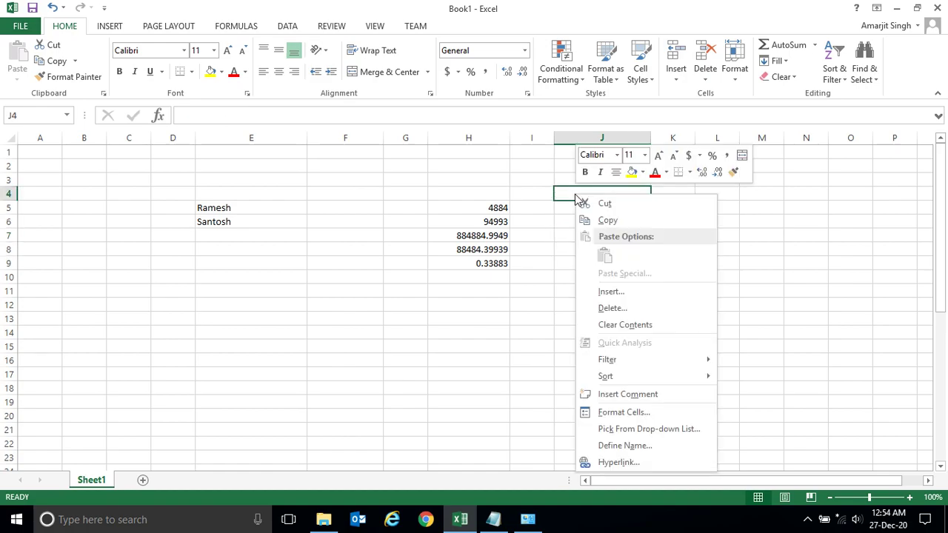
click(611, 417)
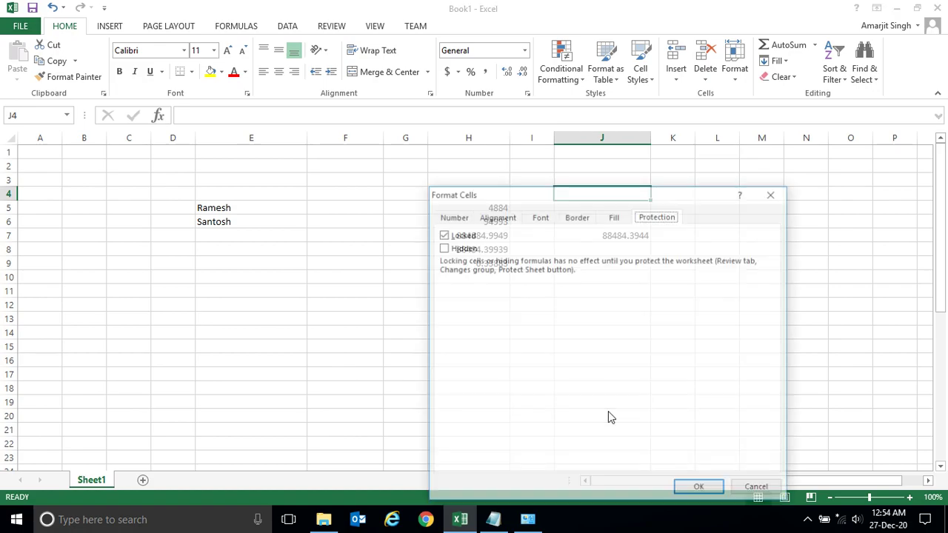
click(453, 215)
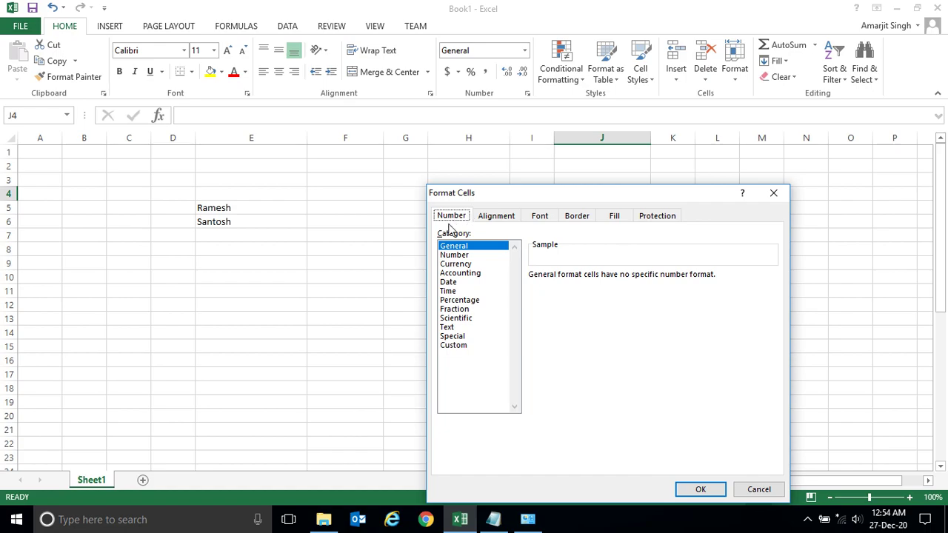
click(453, 257)
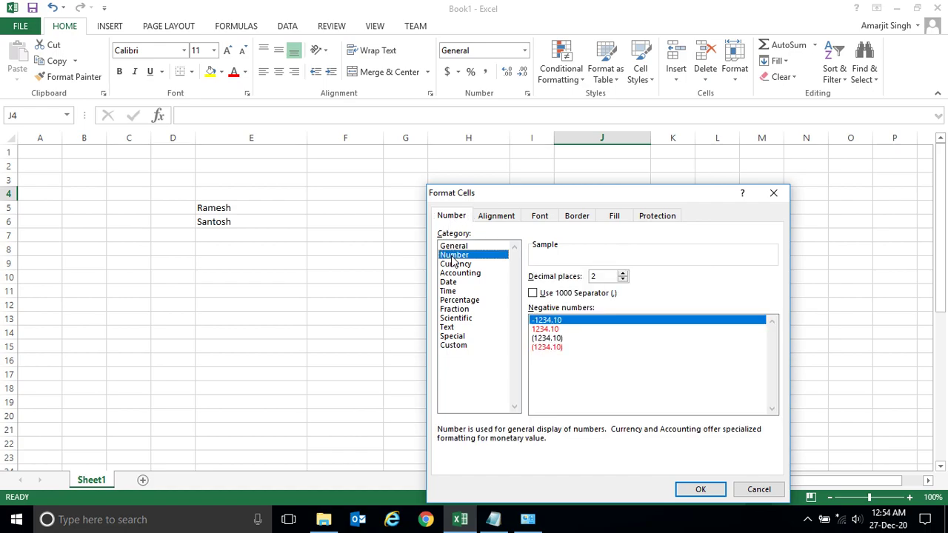
click(622, 272)
click(622, 273)
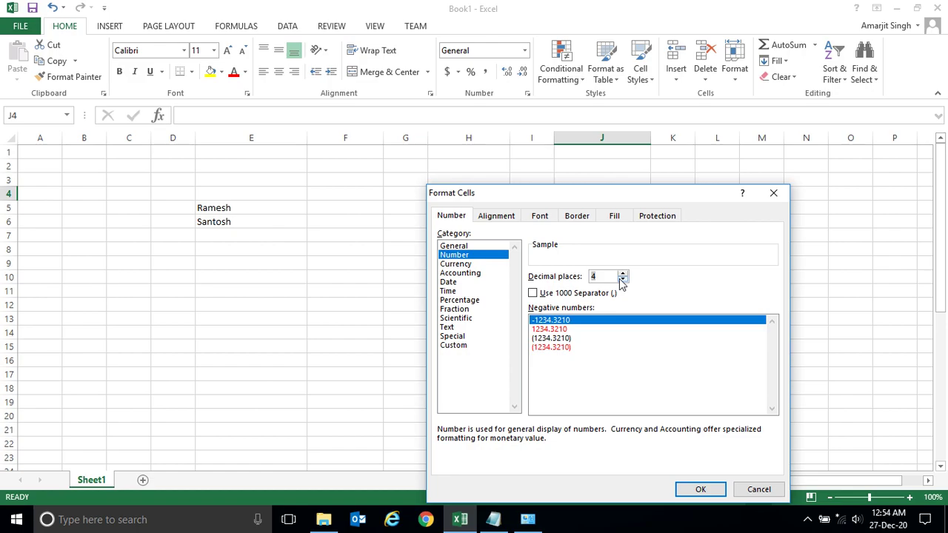
click(623, 280)
click(623, 280)
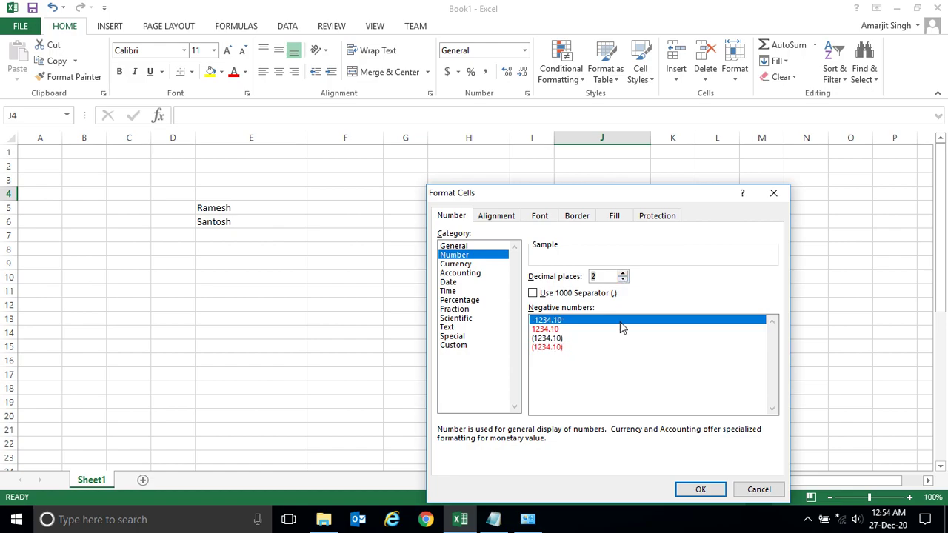
click(609, 277)
click(699, 490)
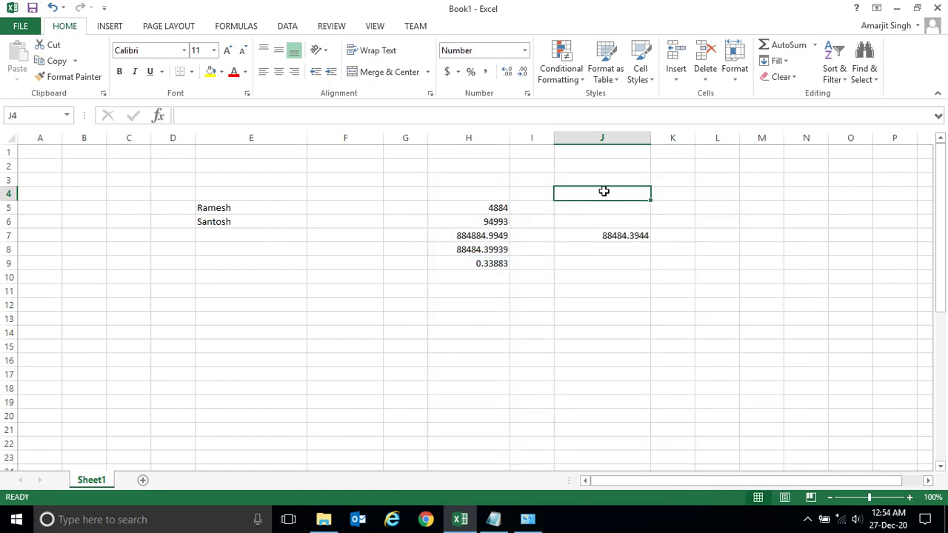
Step: Enter the number 499449.595995 in cell J4
text(499449)
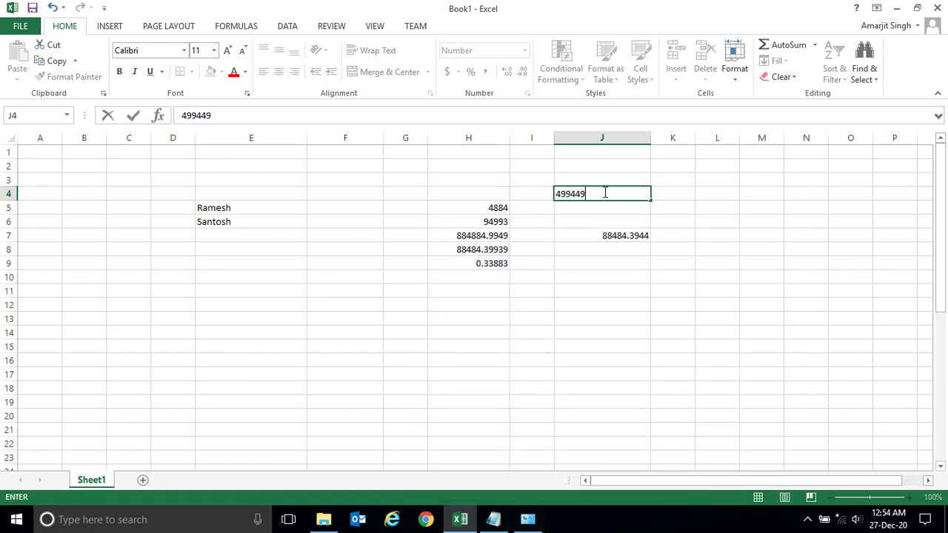
text(.595995)
key(Return)
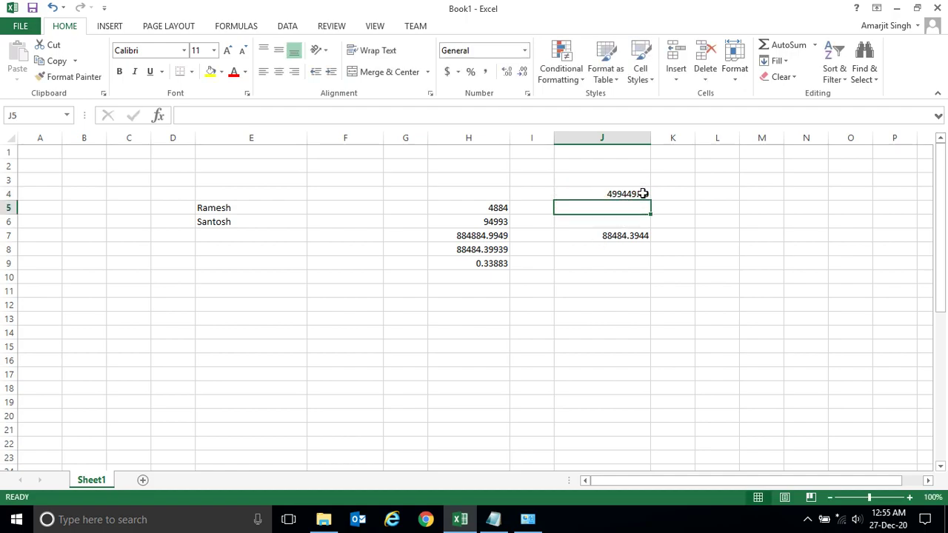
Step: Format the existing number in cell J7 with the Number category and 2 decimal places
click(633, 237)
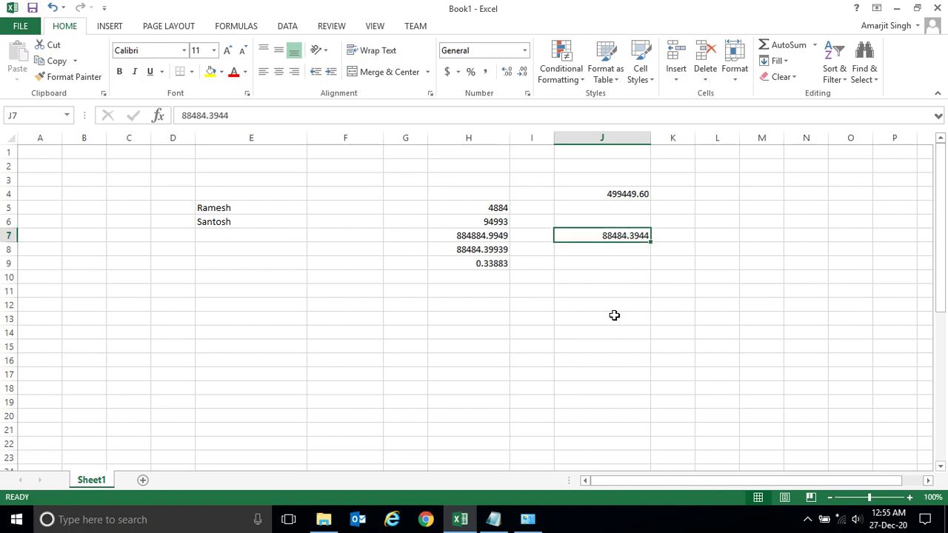
right_click(627, 235)
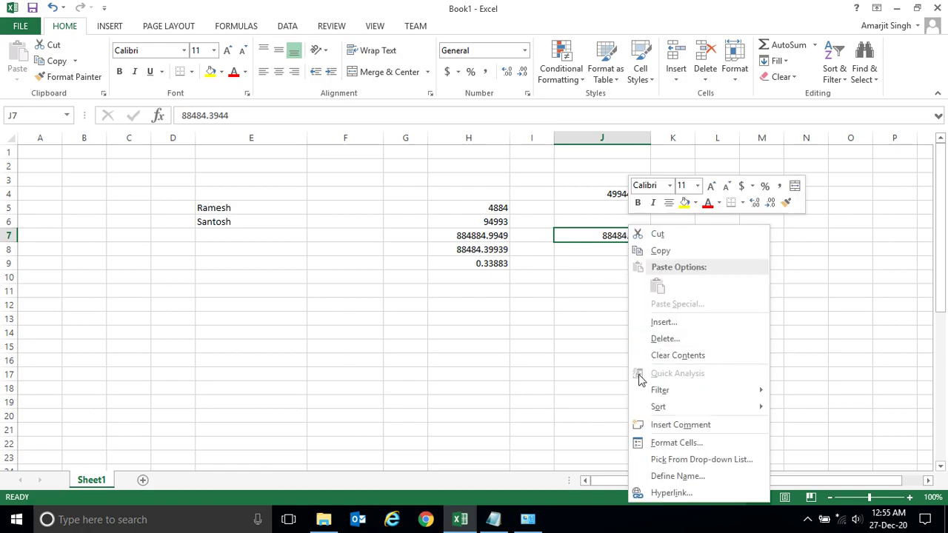
click(659, 443)
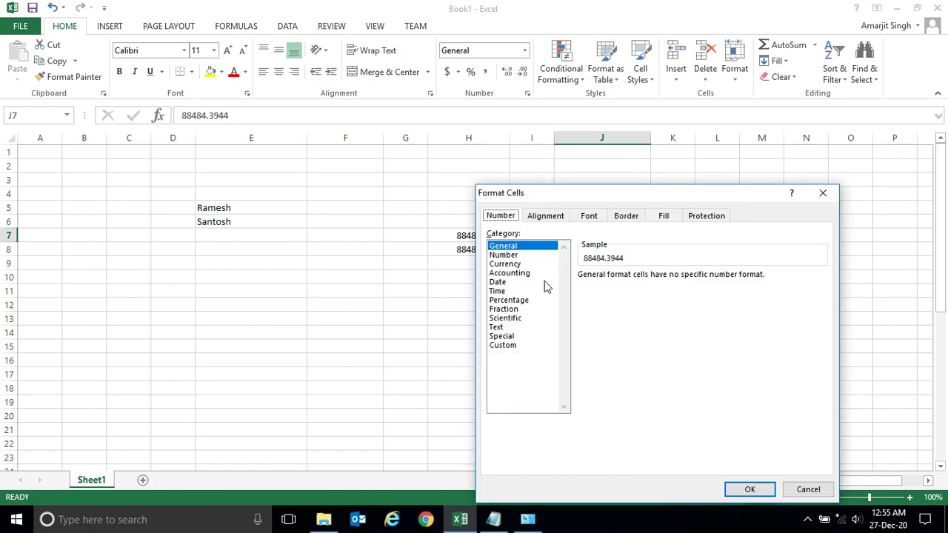
click(522, 256)
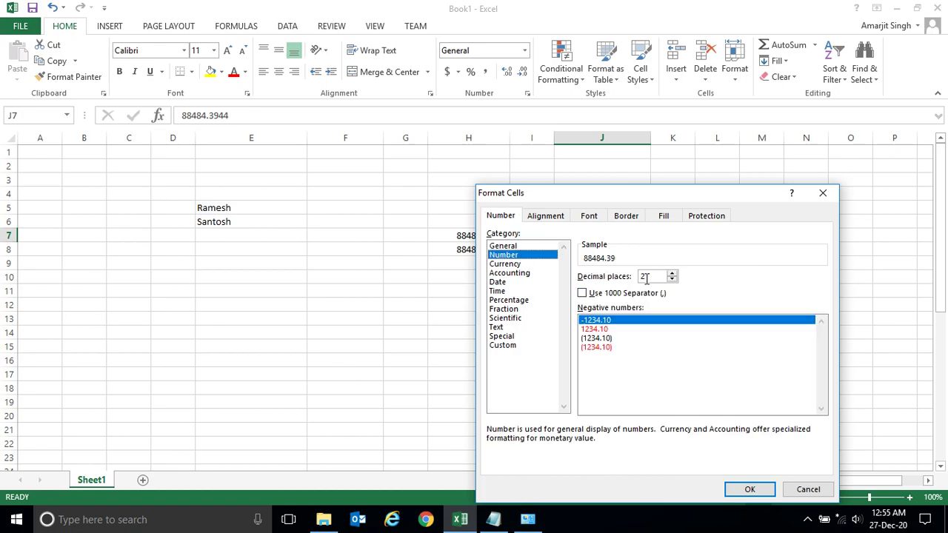
click(747, 491)
click(636, 317)
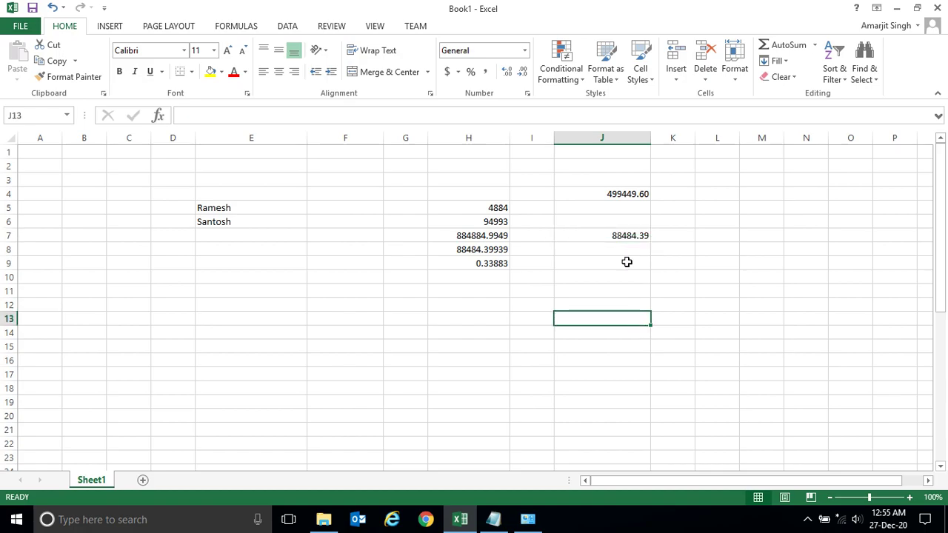
click(629, 236)
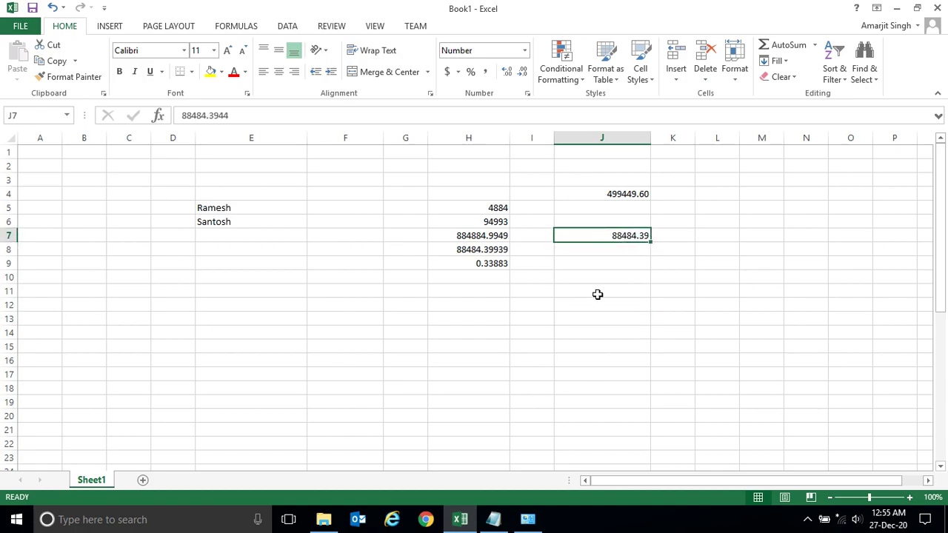